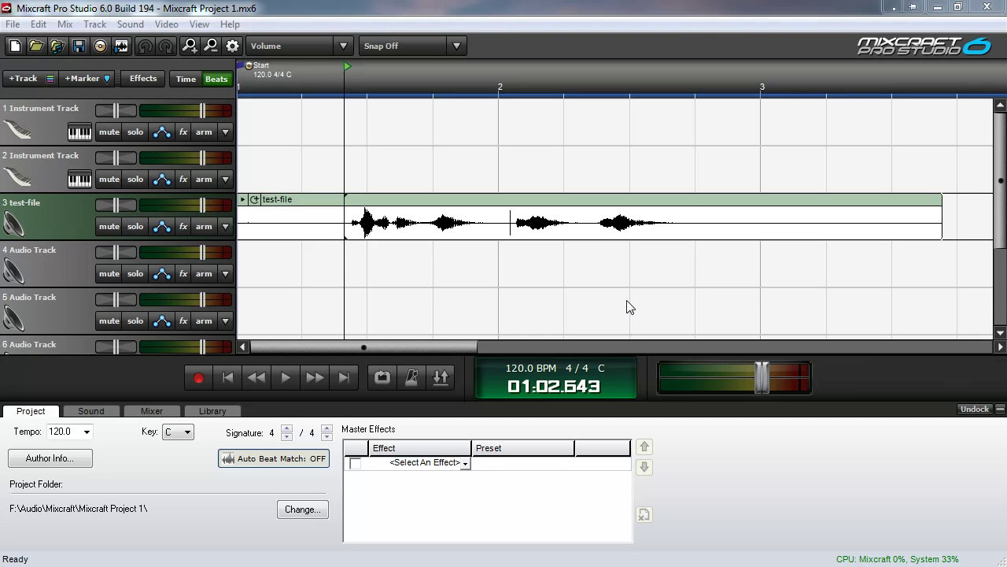
{"action": "left_click", "coordinate": [286, 378]}
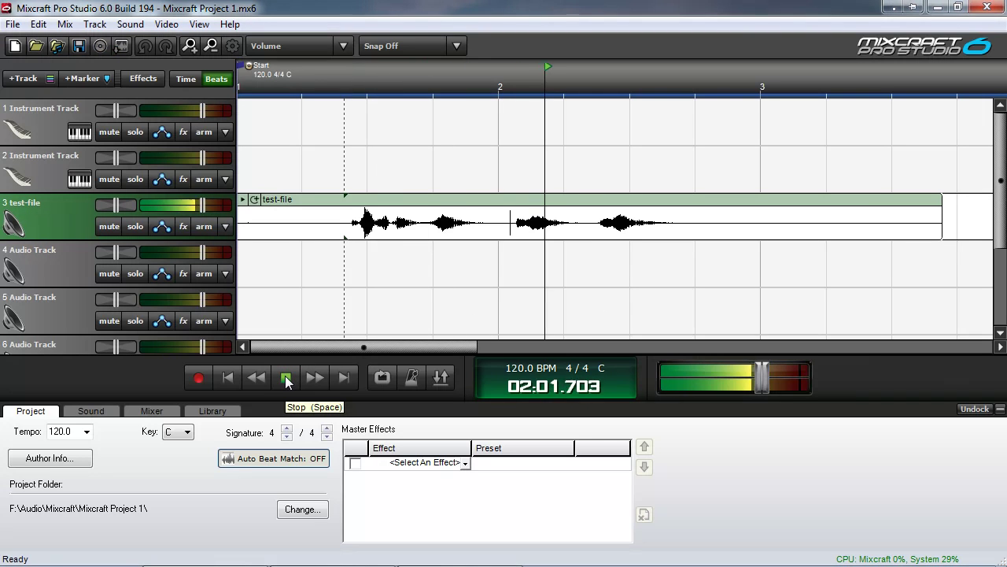
{"action": "left_click", "coordinate": [286, 378]}
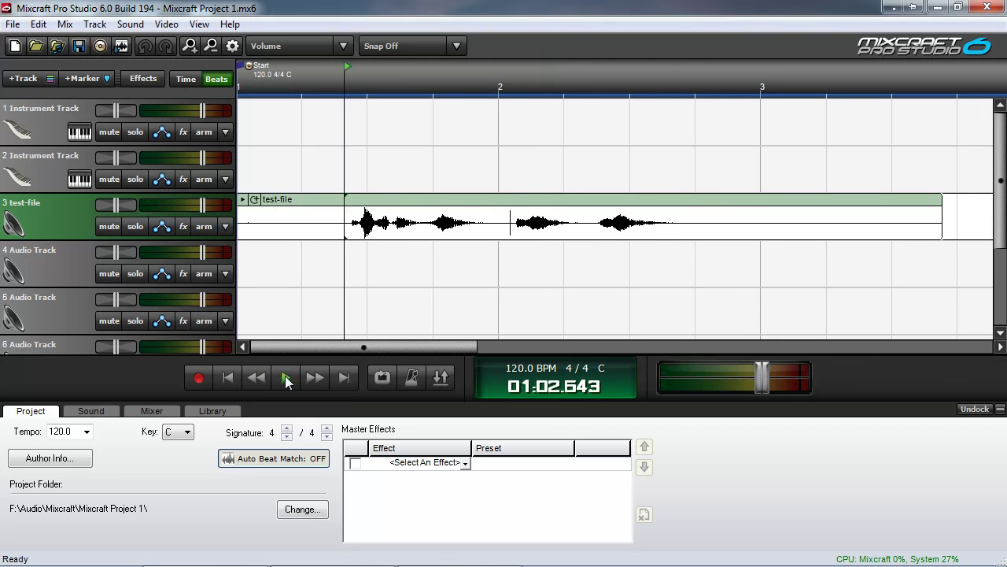
{"action": "left_click", "coordinate": [487, 259]}
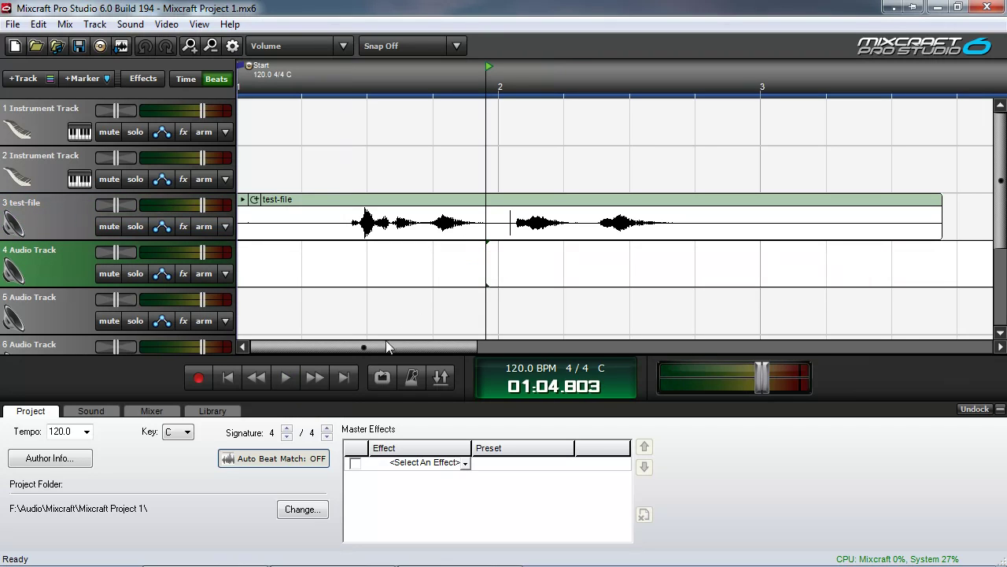
{"action": "left_click", "coordinate": [287, 378]}
{"action": "left_click", "coordinate": [287, 379]}
Try editing the test-file clip externally, dismiss the missing-editor error, and choose Wavosaur.1.0.6.0.exe as editor
{"action": "right_click", "coordinate": [397, 199]}
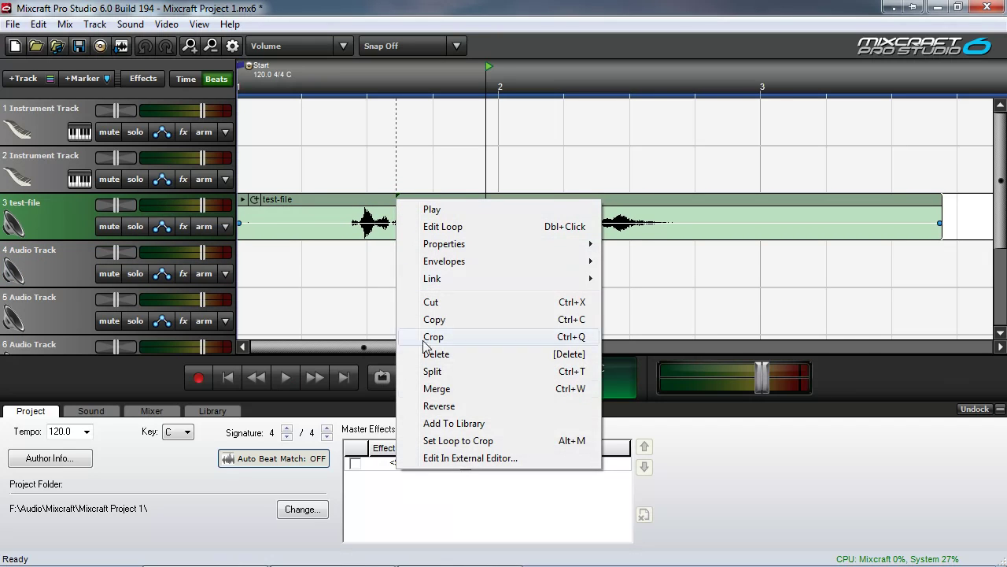
{"action": "left_click", "coordinate": [460, 458]}
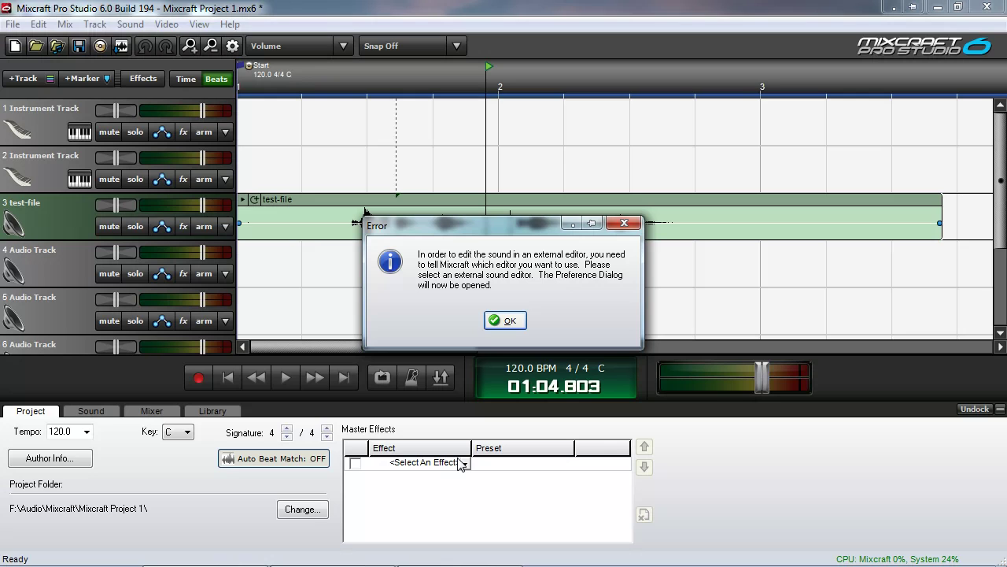
{"action": "left_click", "coordinate": [506, 321]}
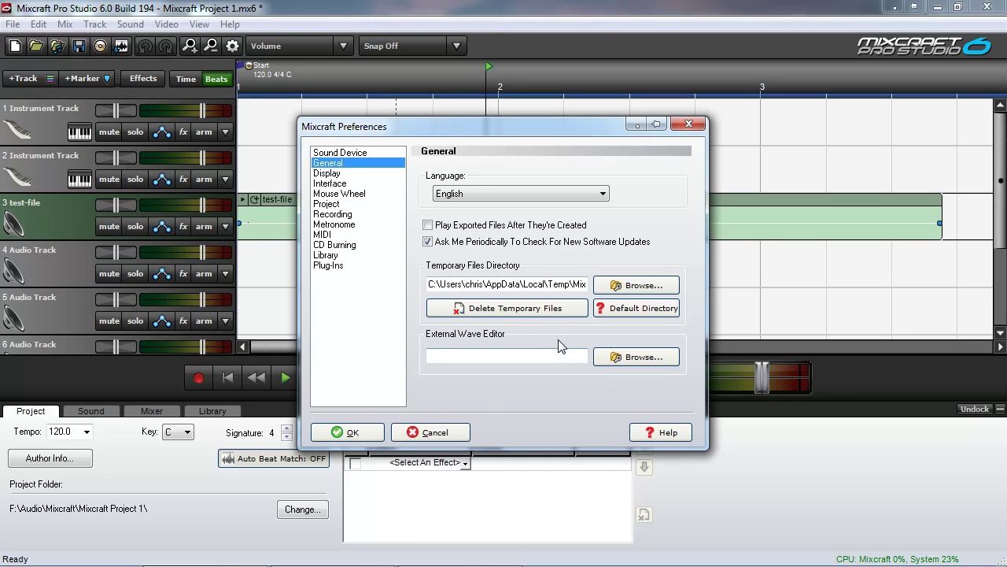
{"action": "left_click", "coordinate": [638, 359]}
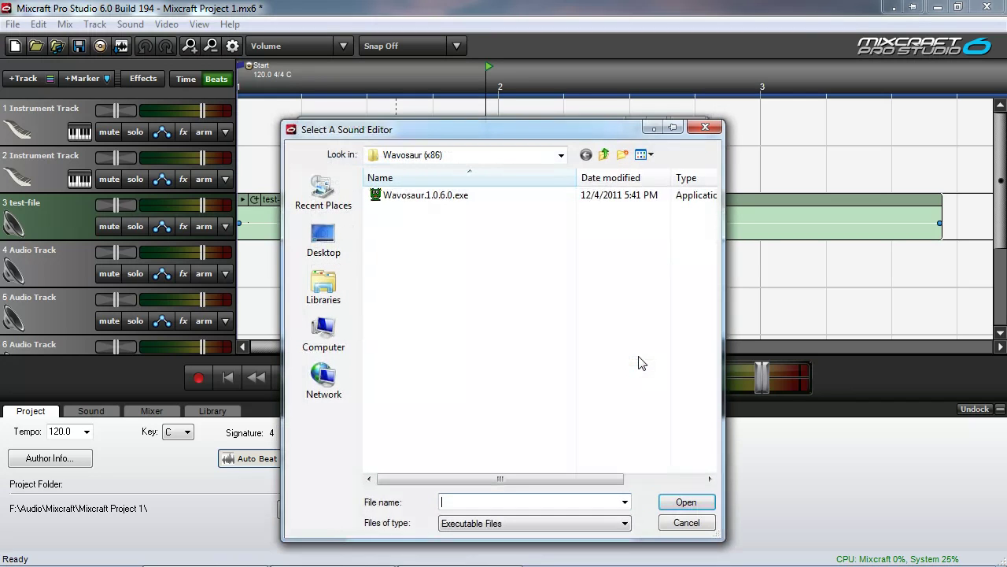
{"action": "left_click", "coordinate": [439, 197]}
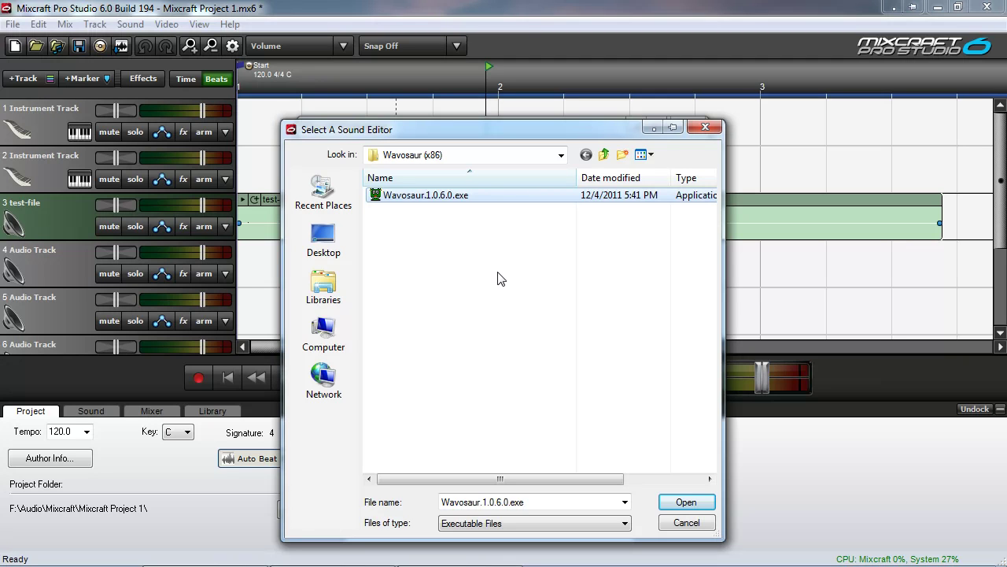
{"action": "left_click", "coordinate": [682, 503]}
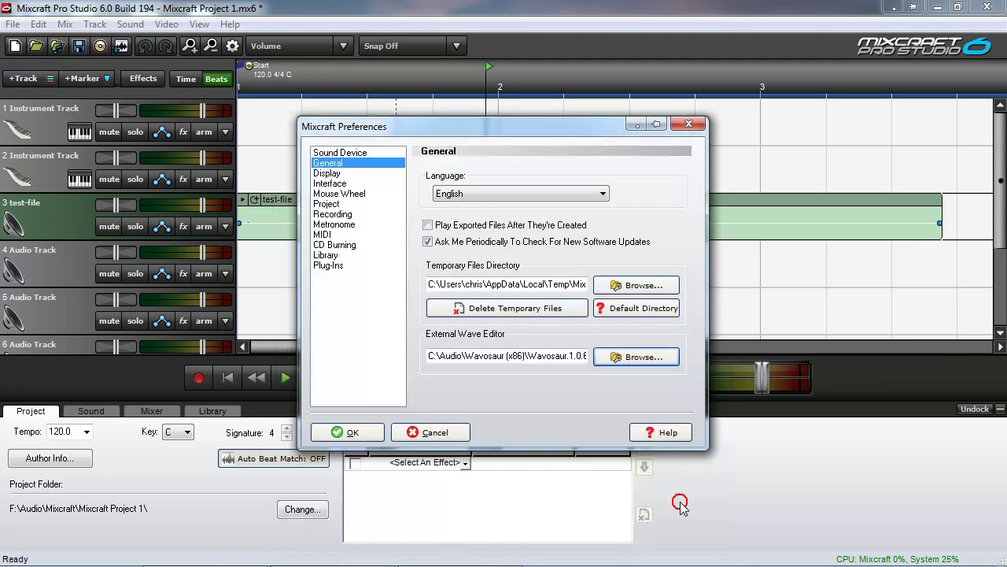
Close Preferences and send the test-file clip to the external editor as copy test-file 2.wav
{"action": "left_click", "coordinate": [351, 433]}
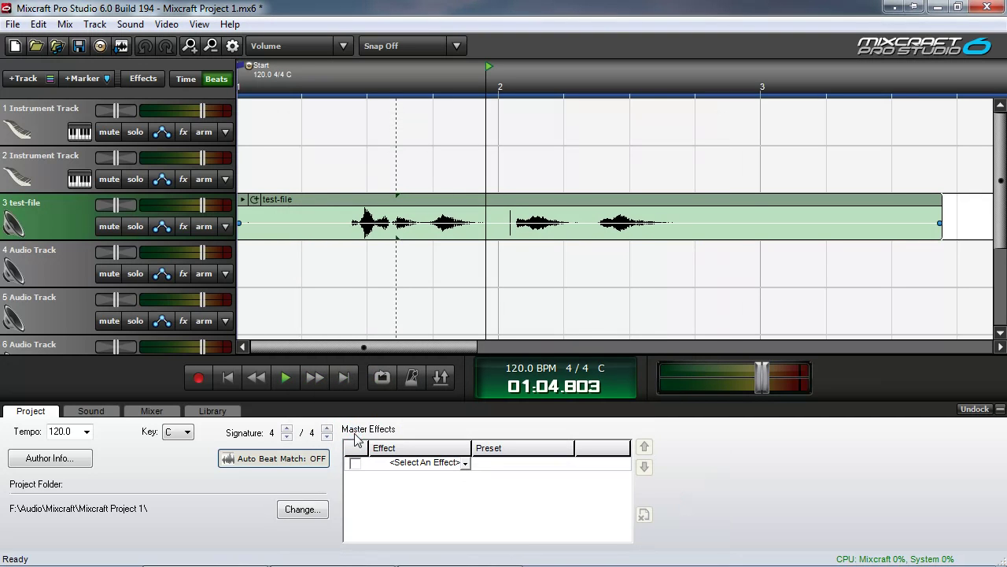
{"action": "right_click", "coordinate": [386, 199]}
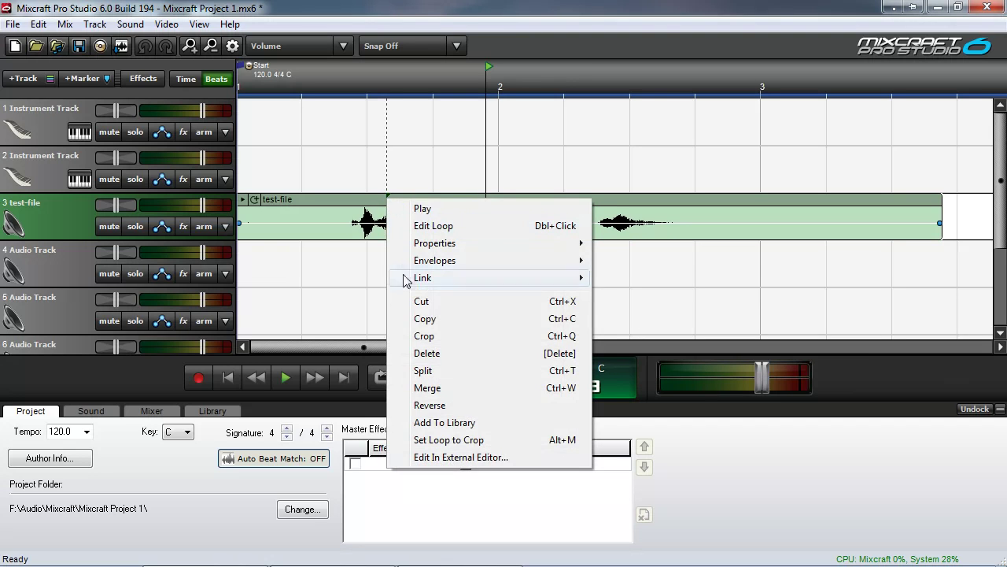
{"action": "left_click", "coordinate": [444, 457]}
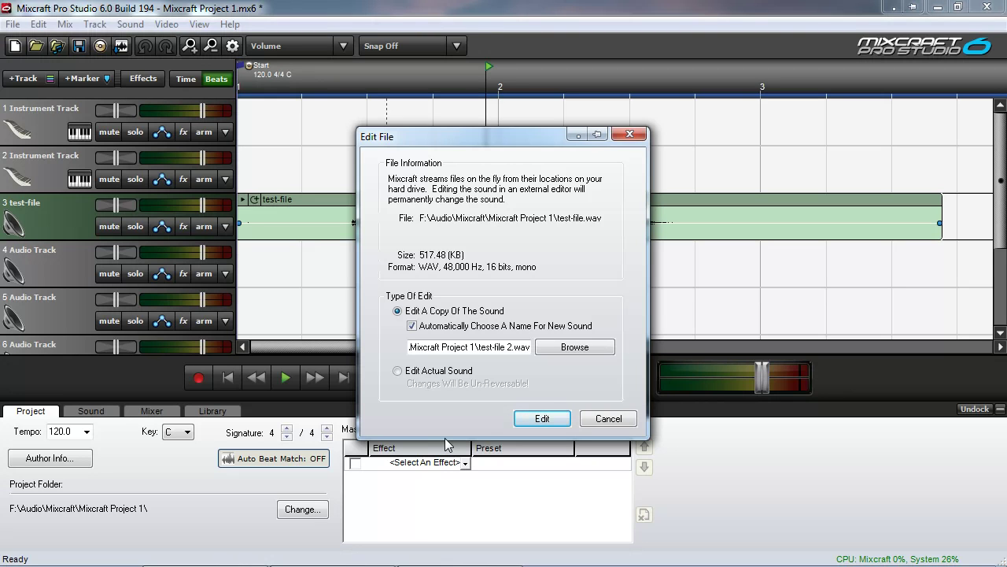
Open the editable copy test-file 2.wav in Wavosaur and enlarge and zoom its waveform
{"action": "left_click", "coordinate": [543, 418]}
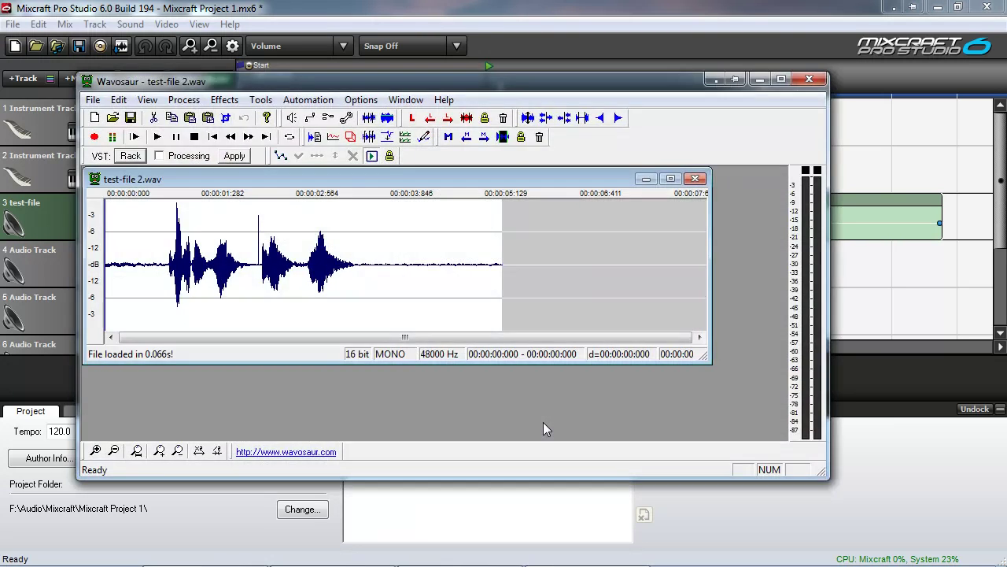
{"action": "left_click", "coordinate": [671, 179]}
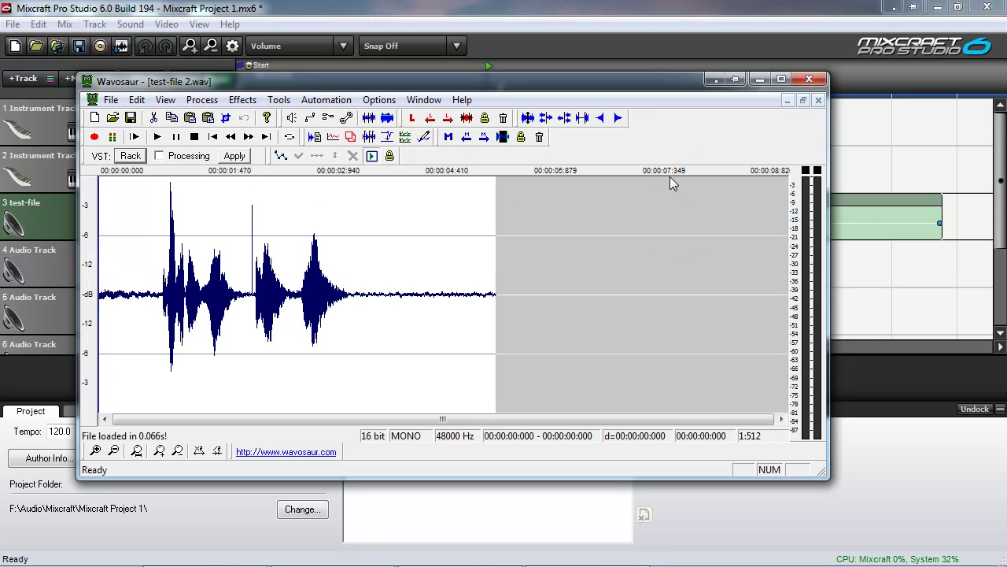
{"action": "scroll", "coordinate": [163, 307], "scroll_direction": "up", "scroll_amount": 2}
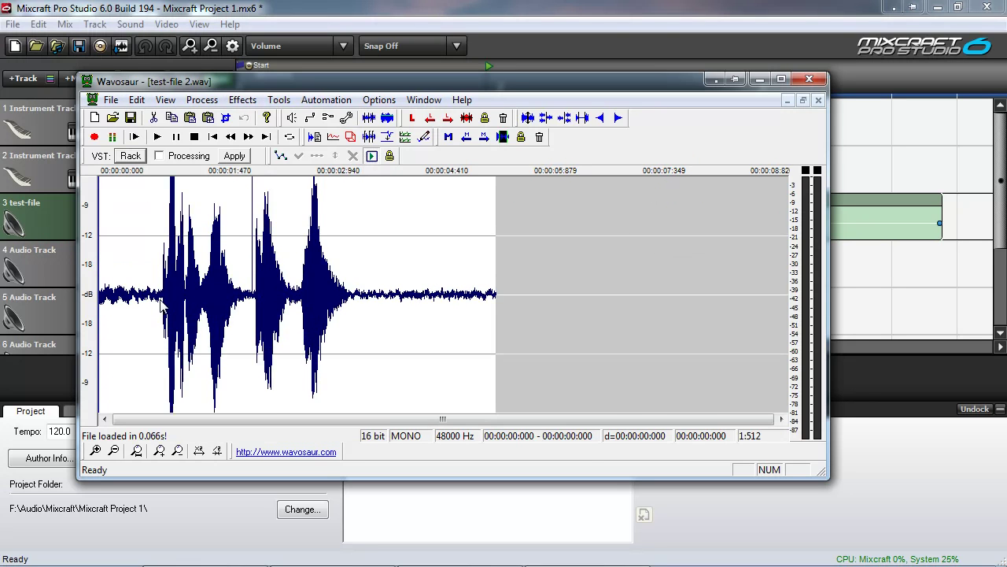
{"action": "scroll", "coordinate": [164, 309], "scroll_direction": "up", "scroll_amount": 1}
{"action": "scroll", "coordinate": [165, 309], "scroll_direction": "up", "scroll_amount": 1}
{"action": "scroll", "coordinate": [259, 321], "scroll_direction": "up", "scroll_amount": 1}
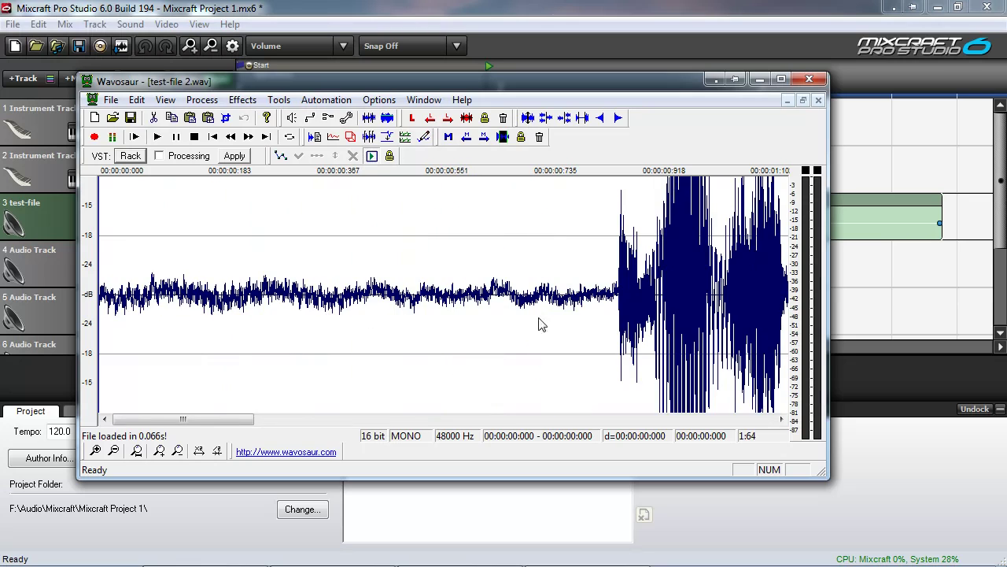
Select the loud burst from 0.880 to 1.038 s, audition it, and copy it
{"action": "left_click", "coordinate": [617, 296]}
{"action": "left_click_drag", "start_coordinate": [616, 296], "coordinate": [703, 303]}
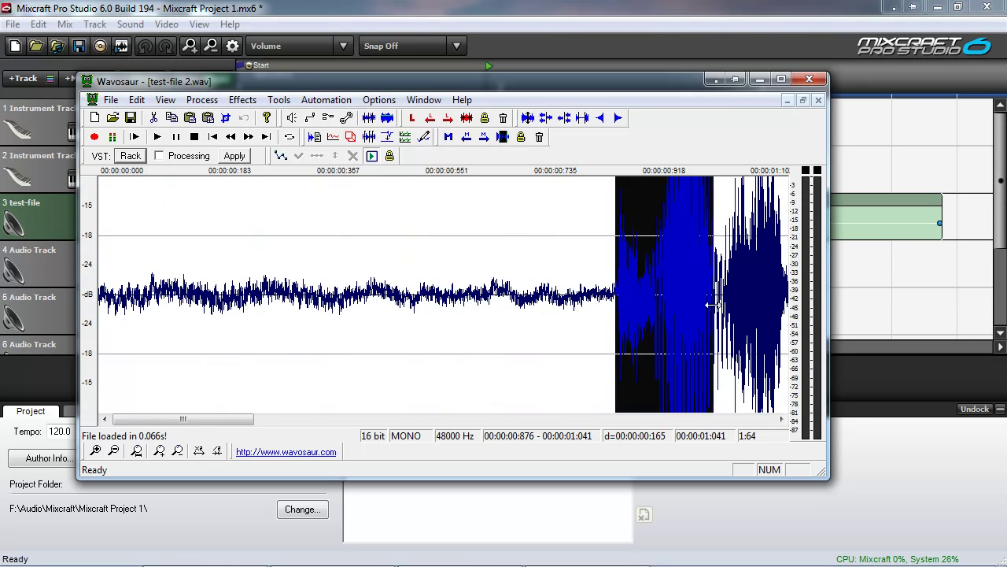
{"action": "left_click_drag", "start_coordinate": [714, 303], "coordinate": [712, 303]}
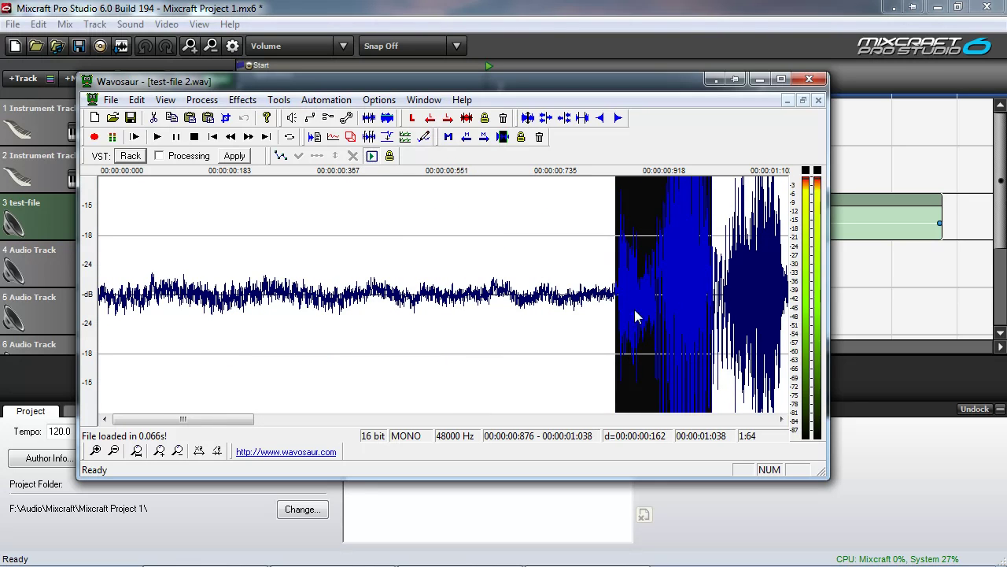
{"action": "left_click_drag", "start_coordinate": [615, 308], "coordinate": [617, 308]}
{"action": "key", "text": "space"}
{"action": "key", "text": "ctrl+c"}
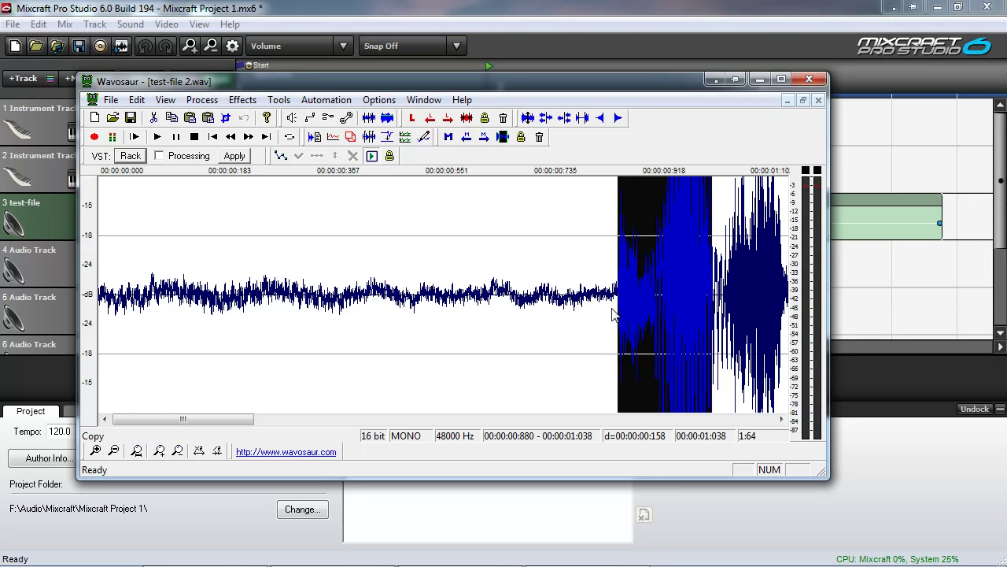
Paste the copied audio at the 0:881 insertion point and deselect it
{"action": "left_click_drag", "start_coordinate": [618, 307], "coordinate": [615, 307]}
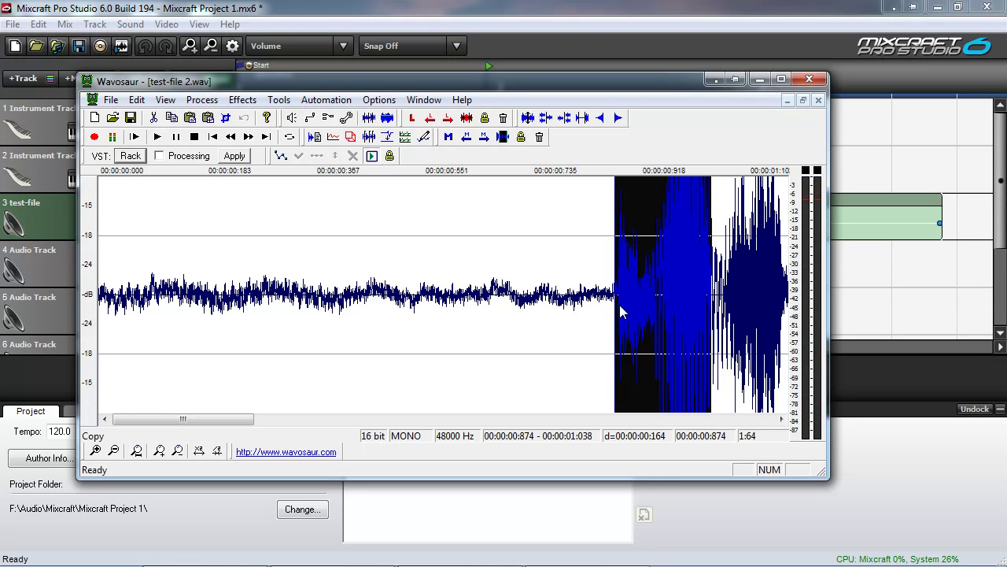
{"action": "scroll", "coordinate": [469, 305], "scroll_direction": "up", "scroll_amount": 4}
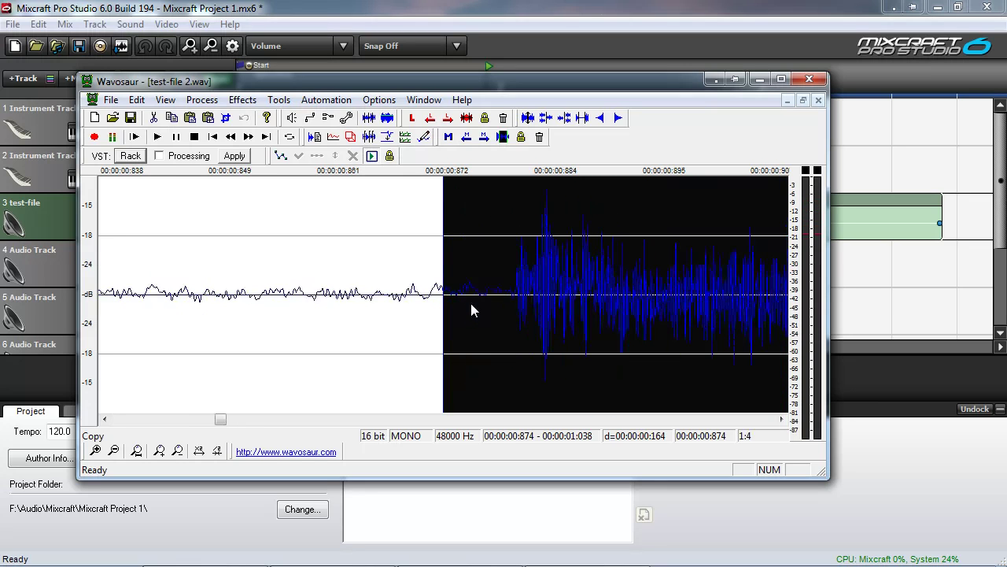
{"action": "left_click", "coordinate": [426, 294]}
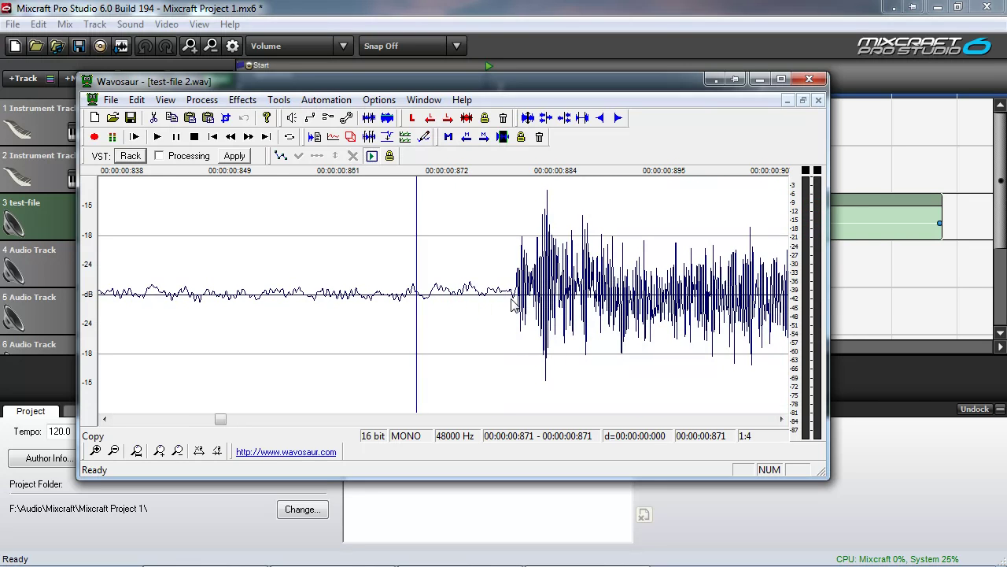
{"action": "left_click", "coordinate": [512, 298]}
{"action": "key", "text": "ctrl+v"}
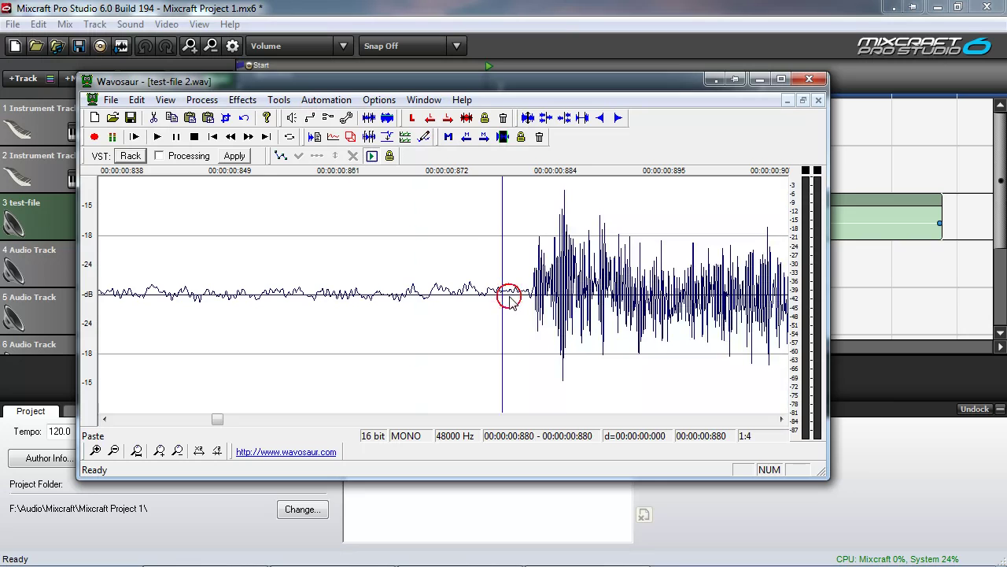
{"action": "left_click", "coordinate": [510, 296]}
Redo the paste at 0:881, deselect, and park the position marker at 0:725
{"action": "key", "text": "ctrl+v"}
{"action": "left_click", "coordinate": [493, 298]}
{"action": "left_click", "coordinate": [510, 296]}
{"action": "key", "text": "ctrl+v"}
{"action": "left_click", "coordinate": [430, 285]}
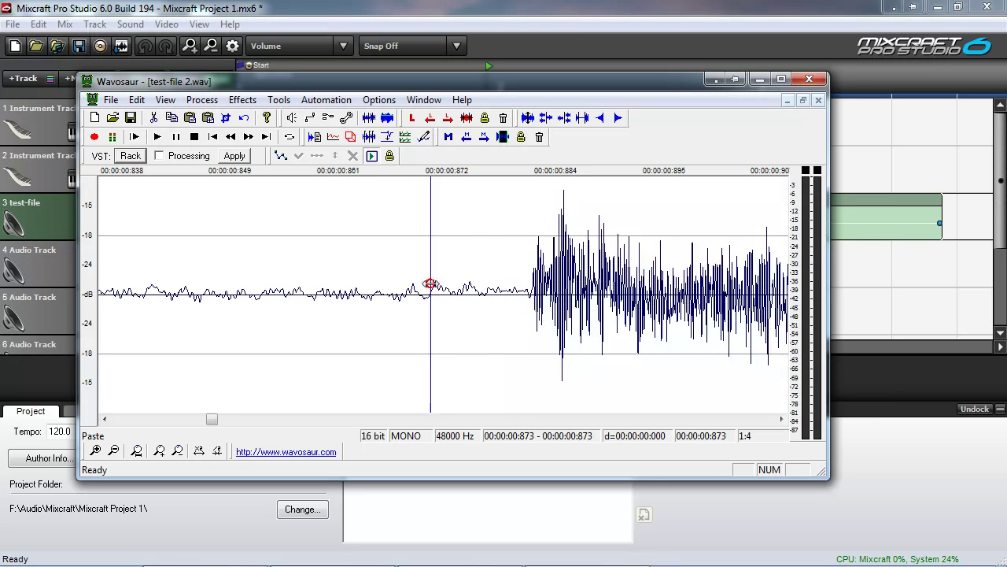
{"action": "scroll", "coordinate": [415, 283], "scroll_direction": "down", "scroll_amount": 5}
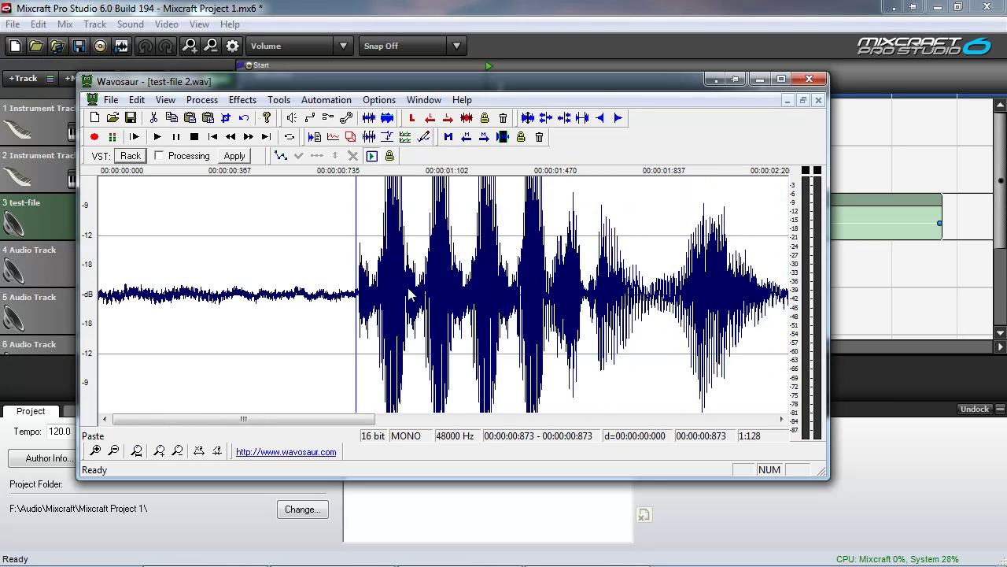
{"action": "left_click", "coordinate": [337, 297]}
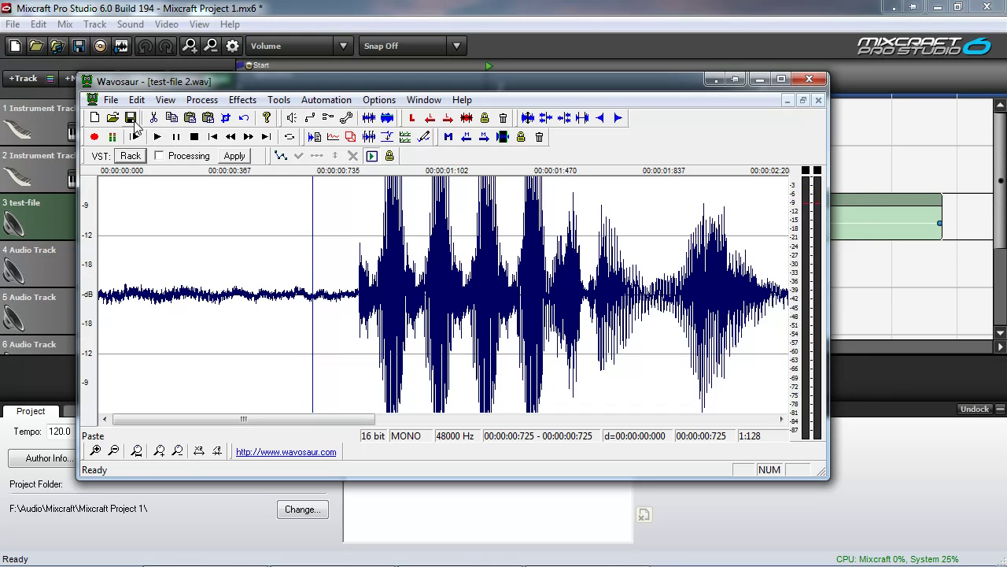
Save test-file 2.wav, close Wavosaur, and confirm the external edit is done
{"action": "left_click", "coordinate": [131, 118]}
{"action": "left_click", "coordinate": [809, 79]}
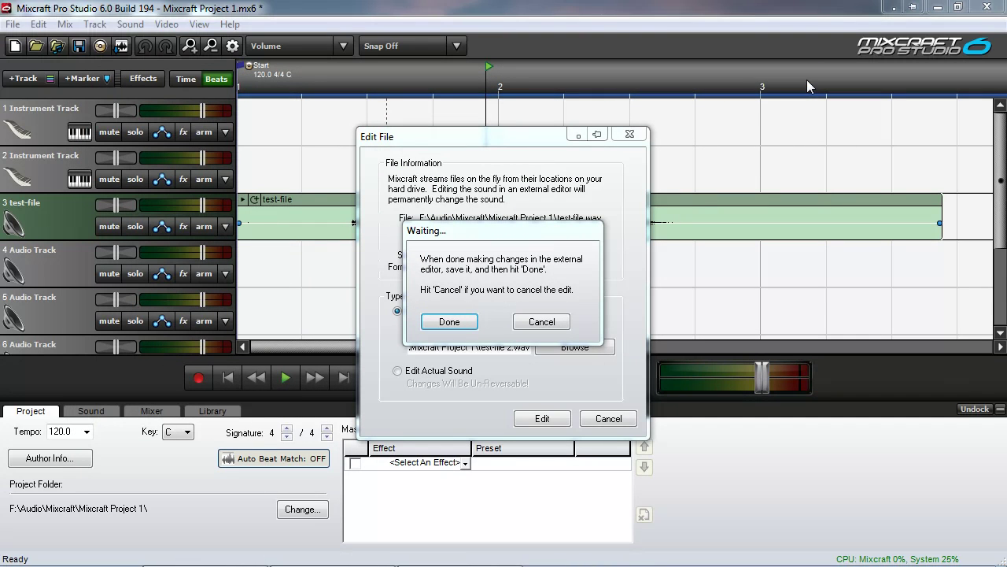
{"action": "left_click", "coordinate": [450, 323]}
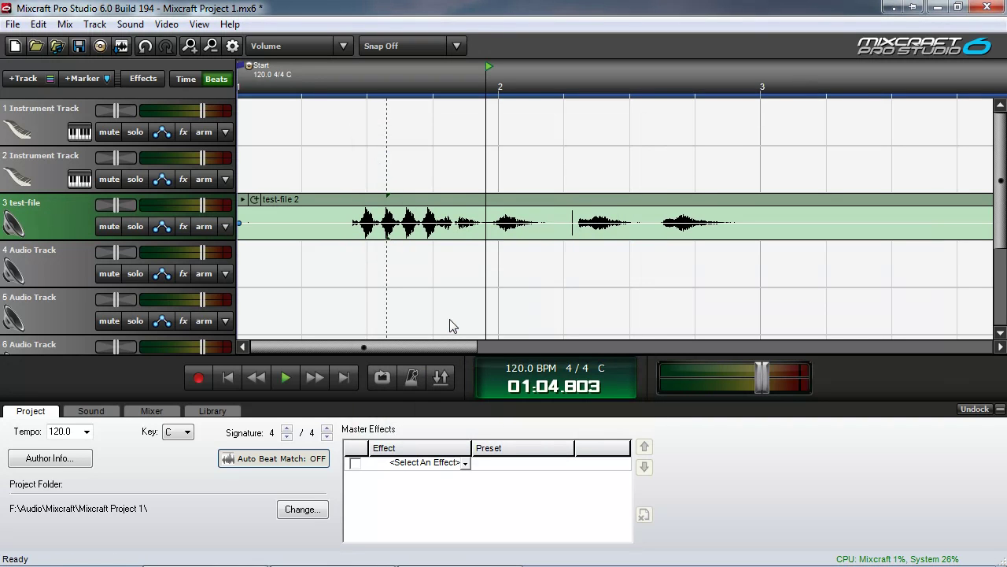
Play the edited clip from 01:02.548 and stop playback
{"action": "left_click", "coordinate": [340, 263]}
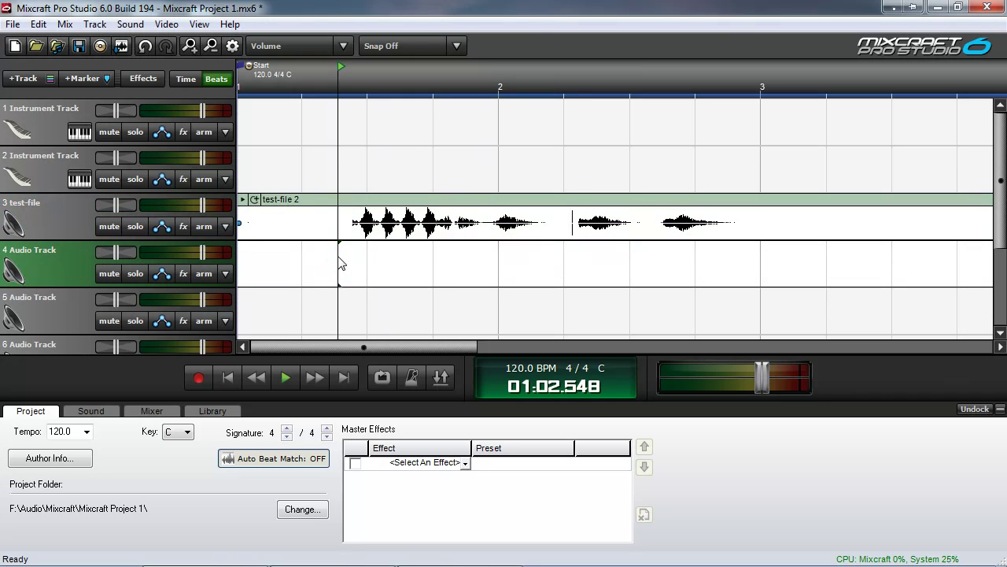
{"action": "key", "text": "space"}
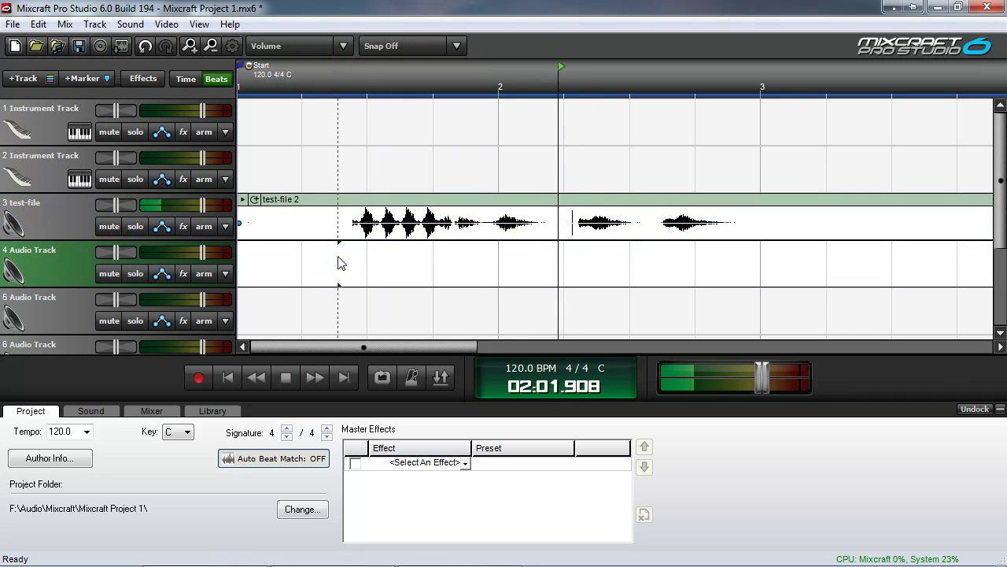
{"action": "key", "text": "space"}
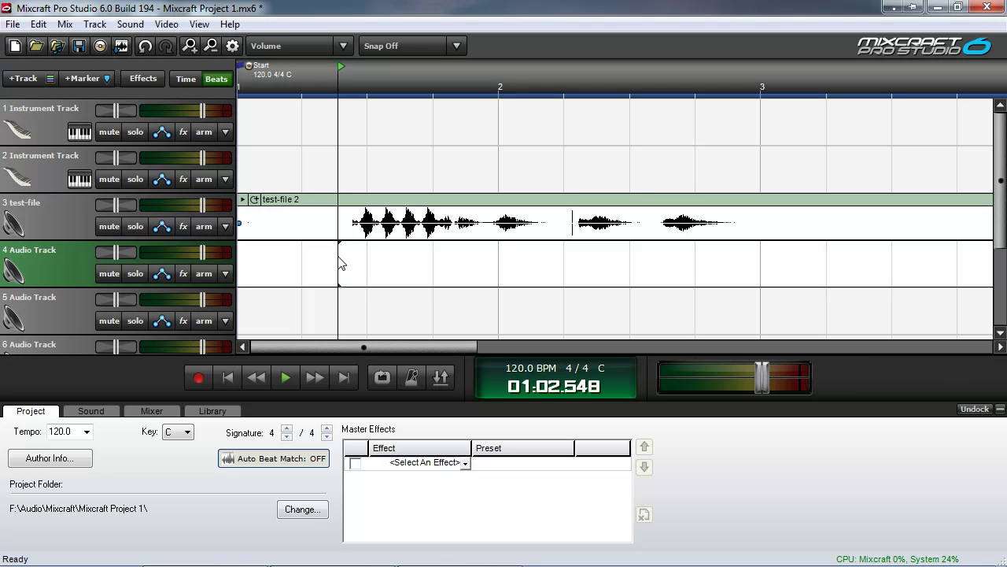
Change the External Wave Editor preference to audacity.exe in C:\Audio\Audacity (x86) and close Preferences
{"action": "left_click", "coordinate": [15, 25]}
{"action": "key", "text": "Escape"}
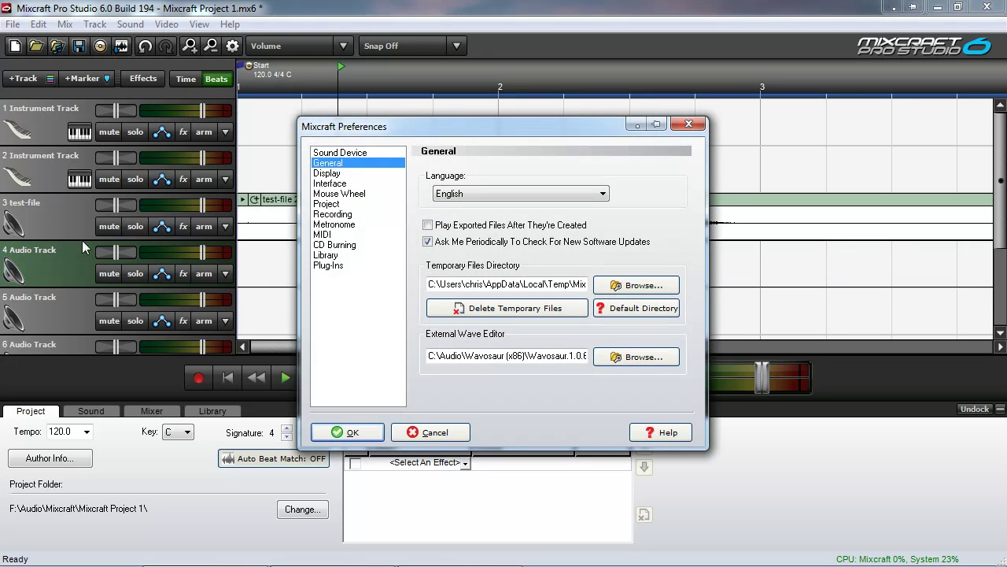
{"action": "left_click", "coordinate": [614, 358]}
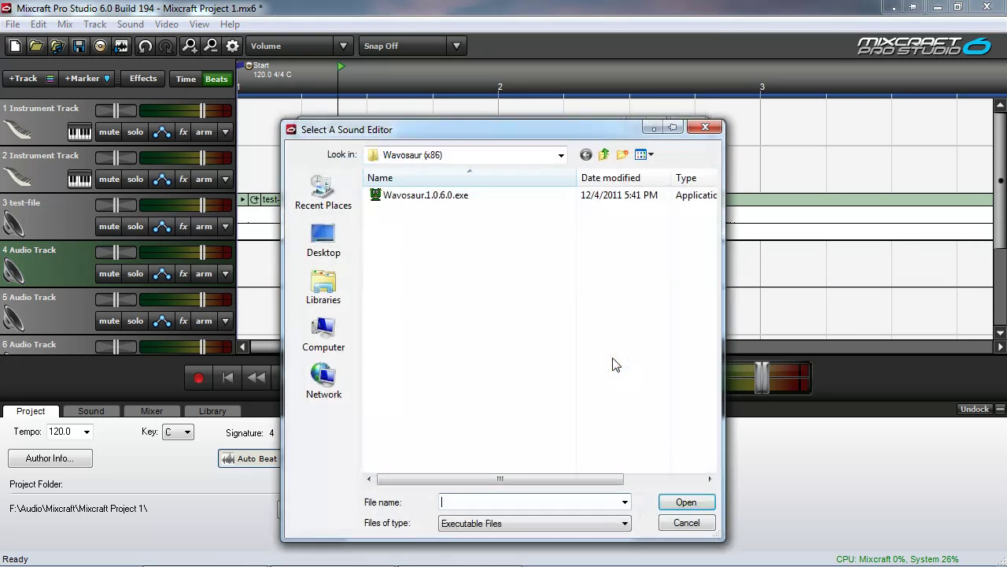
{"action": "left_click", "coordinate": [603, 154]}
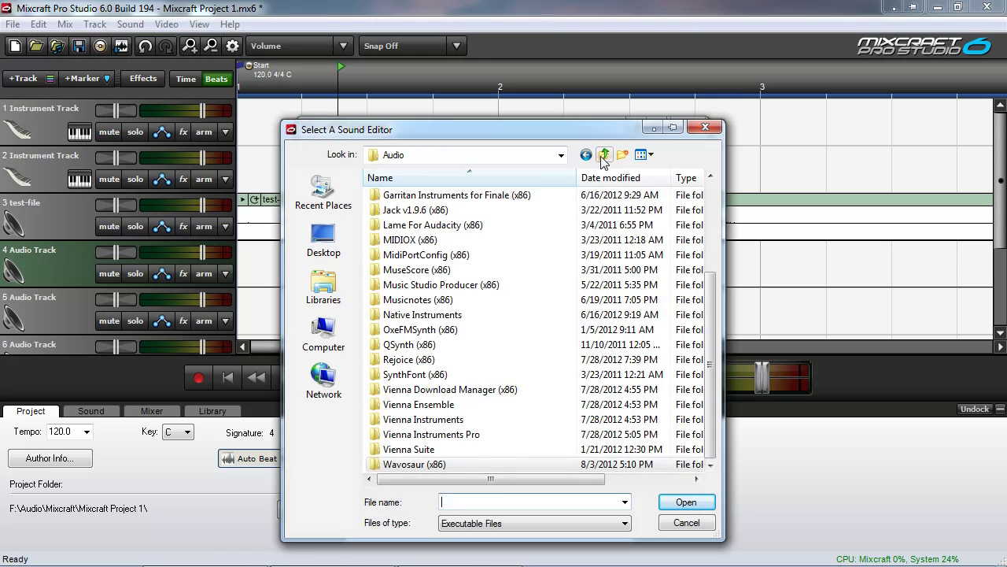
{"action": "left_click_drag", "start_coordinate": [711, 285], "coordinate": [711, 196]}
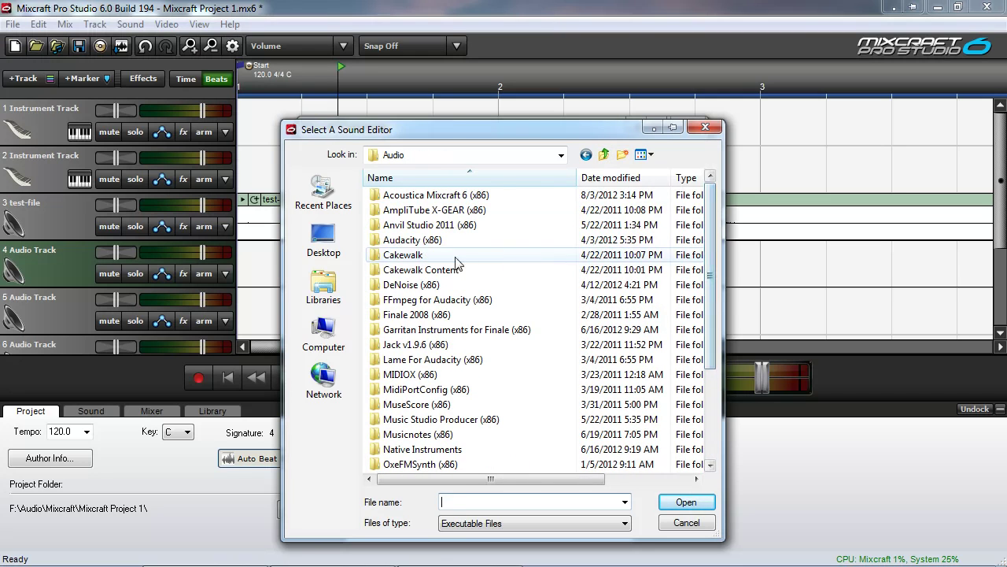
{"action": "double_click", "coordinate": [403, 244]}
{"action": "left_click", "coordinate": [407, 270]}
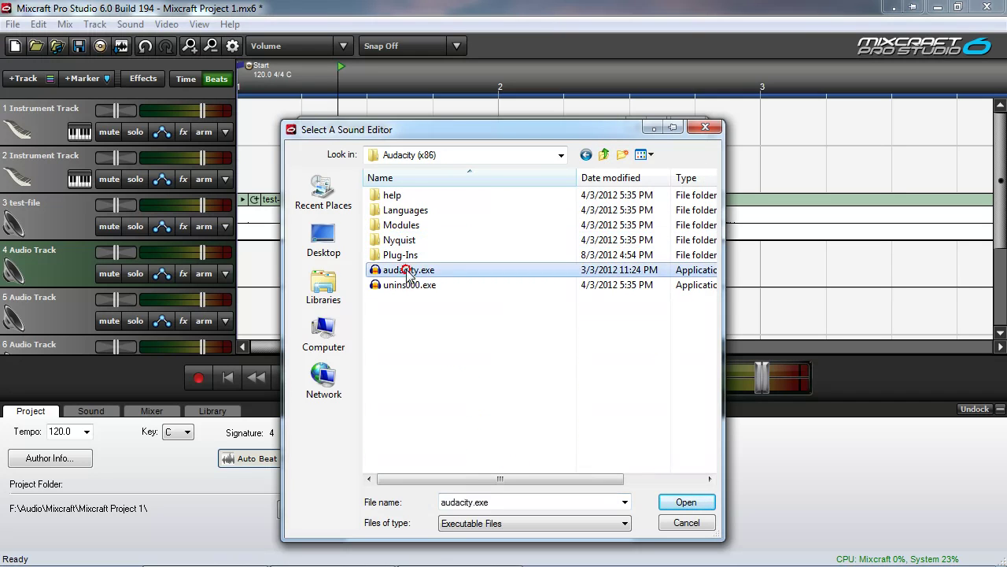
{"action": "left_click", "coordinate": [676, 502]}
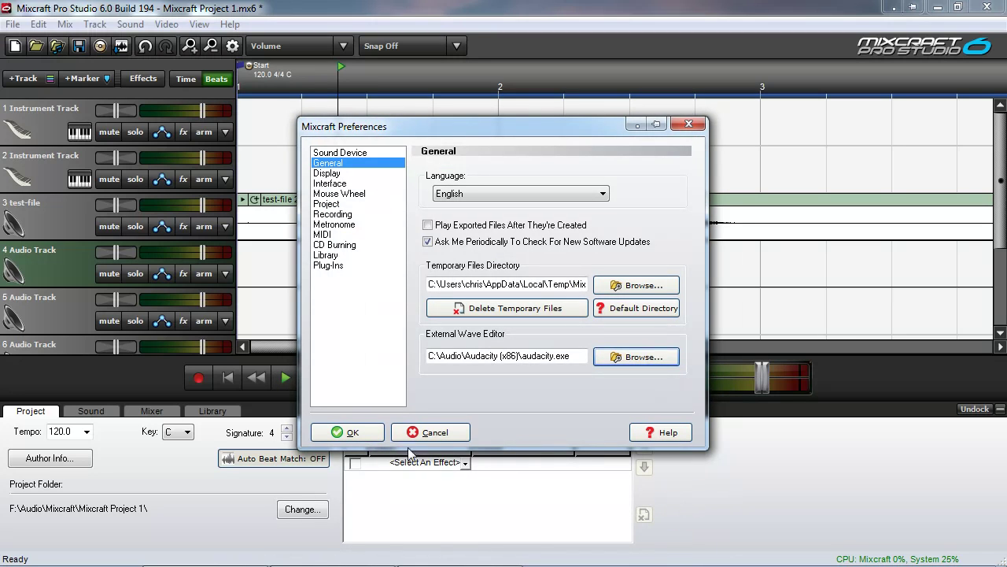
{"action": "left_click", "coordinate": [354, 434]}
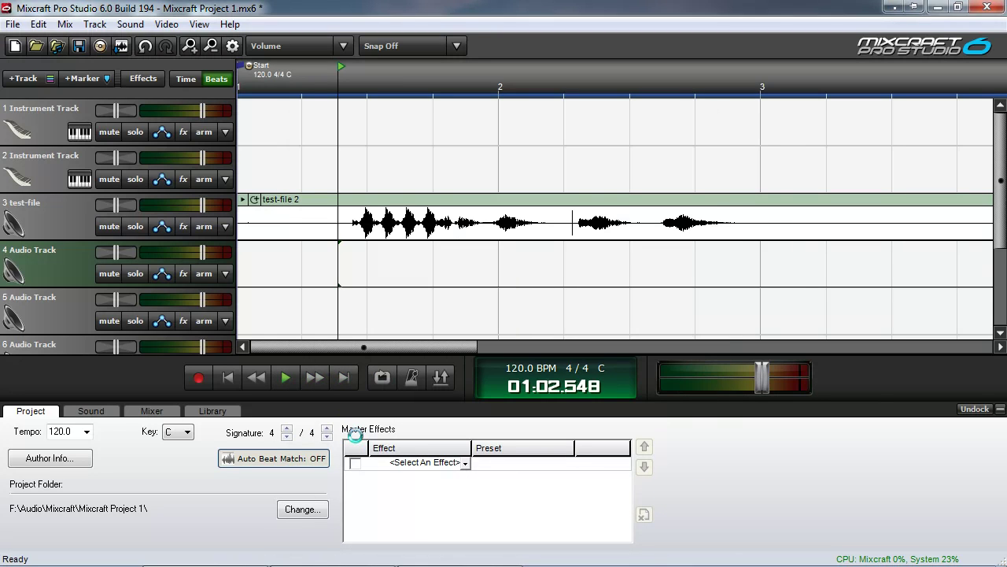
Send the test-file 2 clip to Audacity, editing a copy named test-file 2 2
{"action": "right_click", "coordinate": [449, 206]}
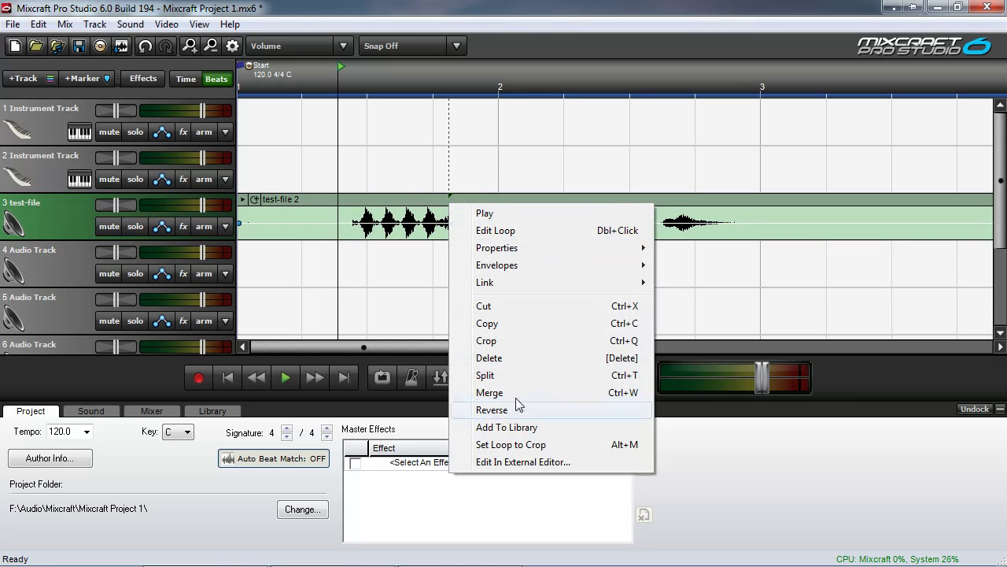
{"action": "left_click", "coordinate": [523, 462]}
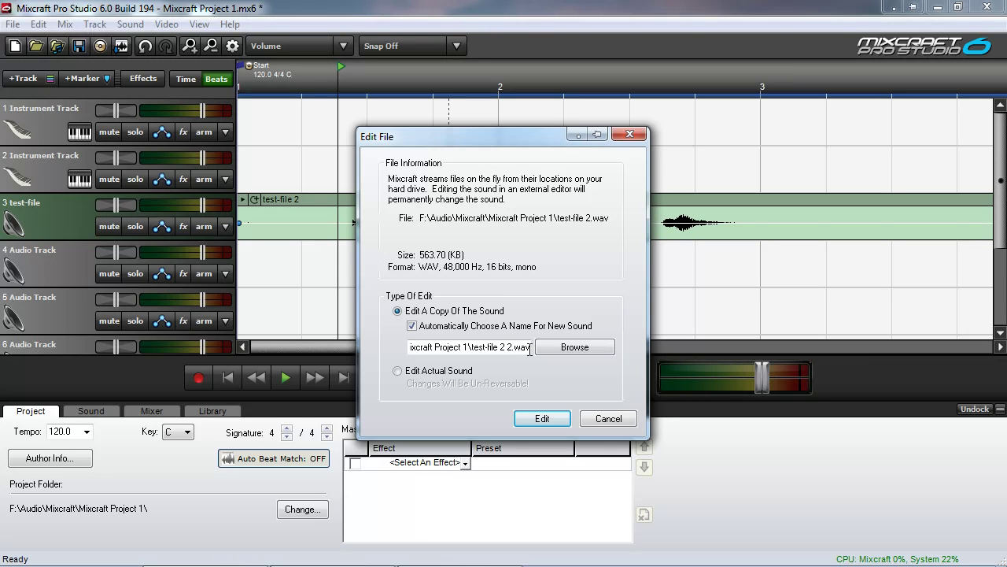
{"action": "left_click", "coordinate": [541, 419]}
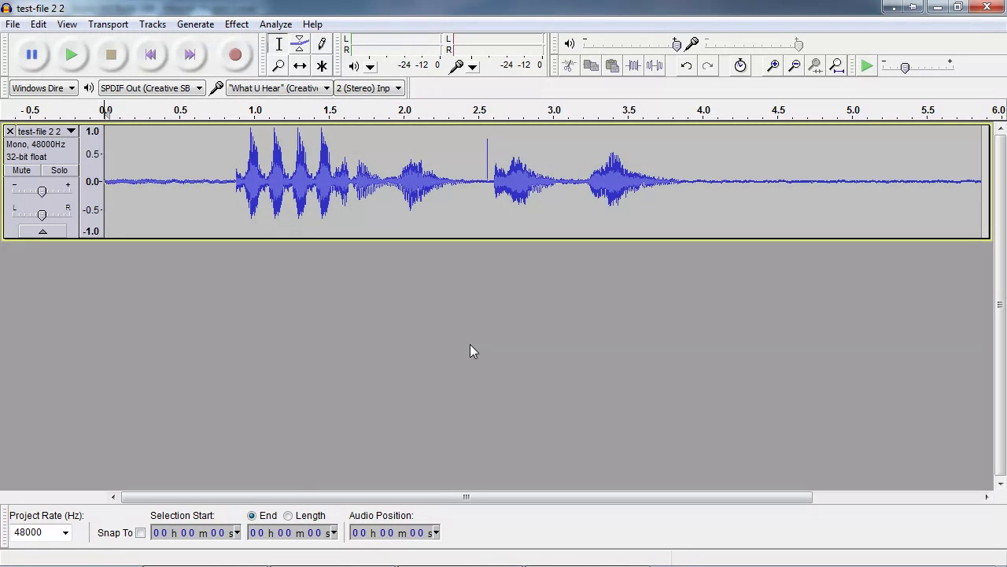
Fit the track to the window, pick the Draw tool, and zoom in on the spike
{"action": "key", "text": "ctrl+shift+f"}
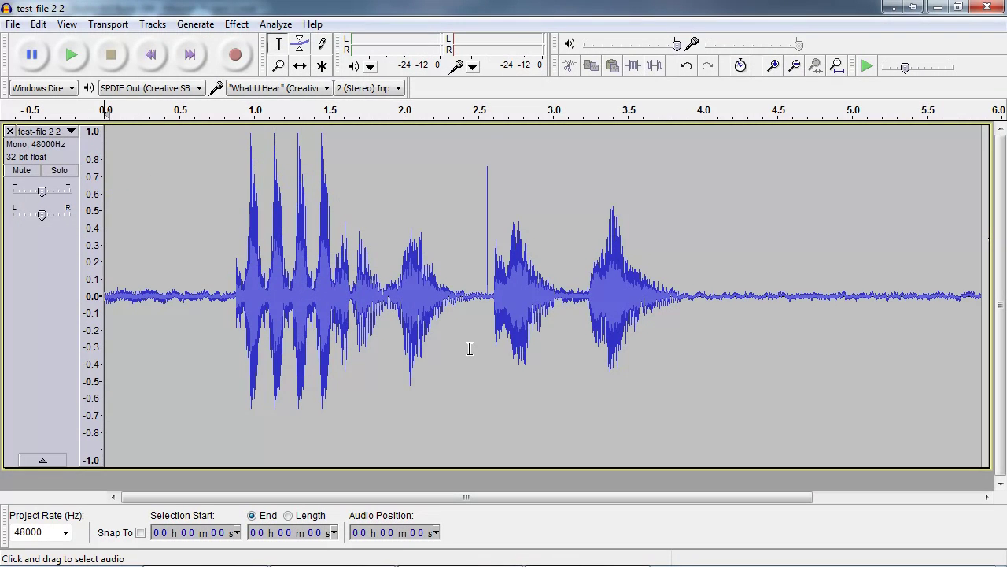
{"action": "left_click", "coordinate": [321, 43]}
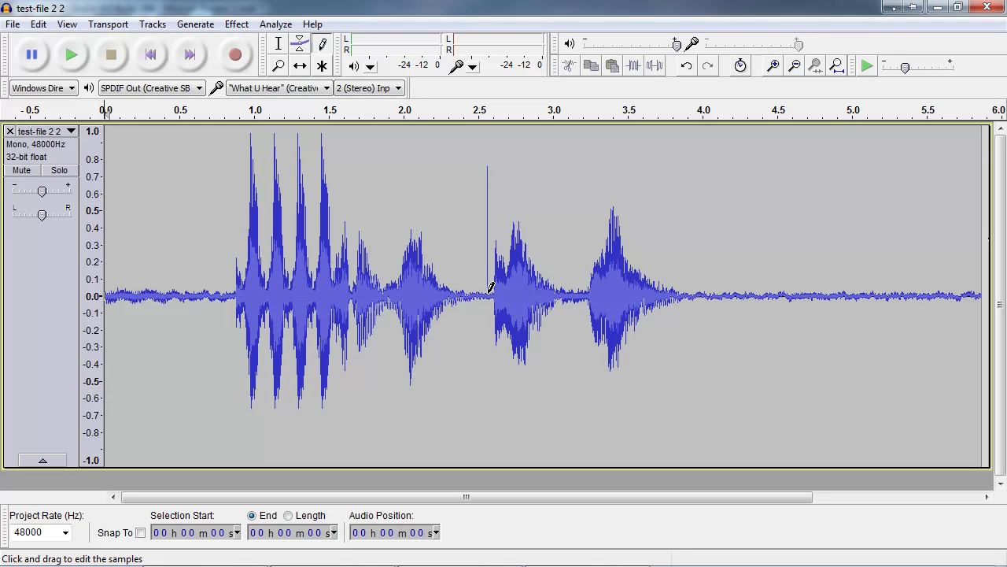
{"action": "scroll", "coordinate": [489, 288], "scroll_direction": "up", "scroll_amount": 5, "text": "ctrl"}
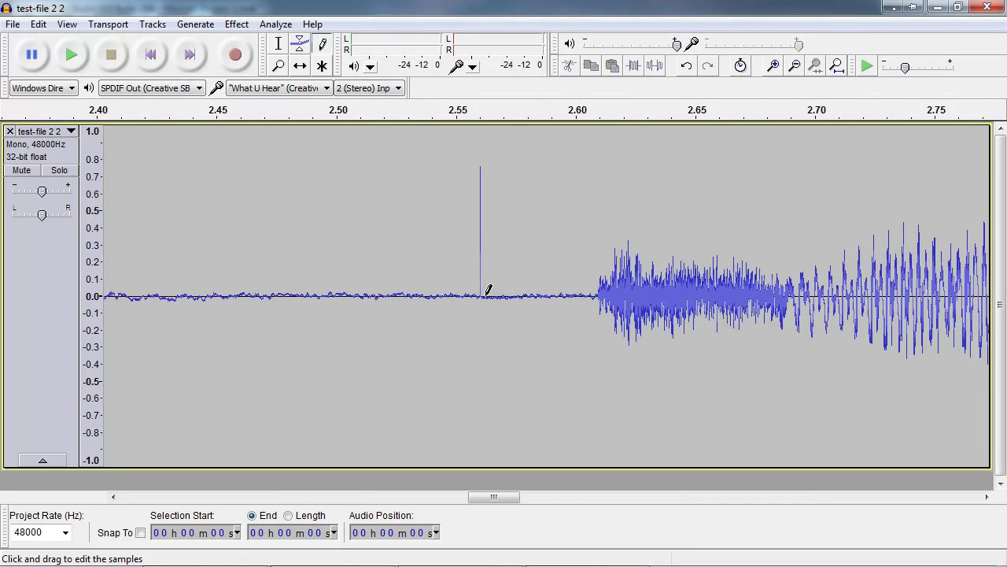
{"action": "scroll", "coordinate": [484, 292], "scroll_direction": "up", "scroll_amount": 5, "text": "ctrl"}
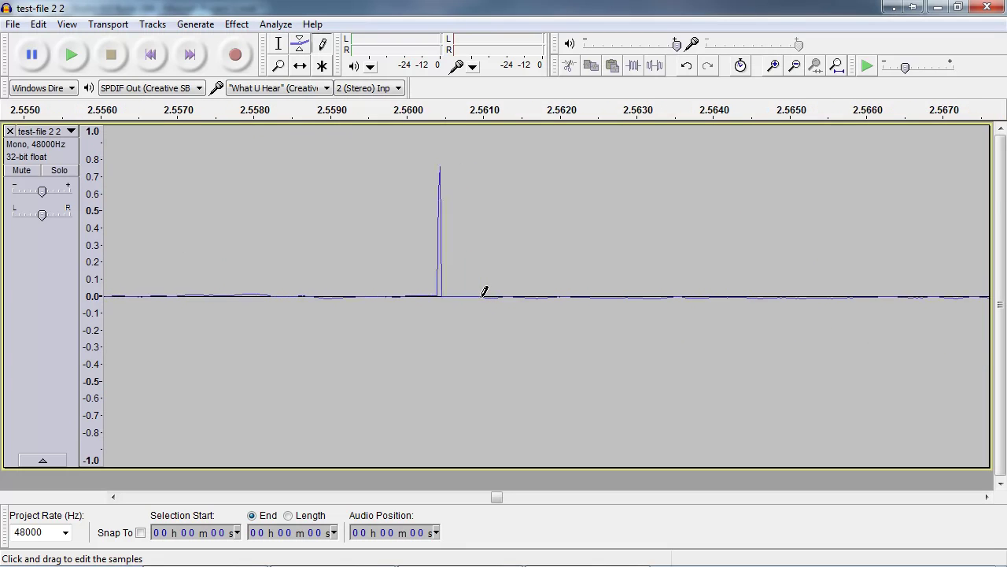
{"action": "left_click", "coordinate": [91, 300]}
{"action": "left_click", "coordinate": [91, 300]}
{"action": "scroll", "coordinate": [93, 306], "scroll_direction": "up", "scroll_amount": 2}
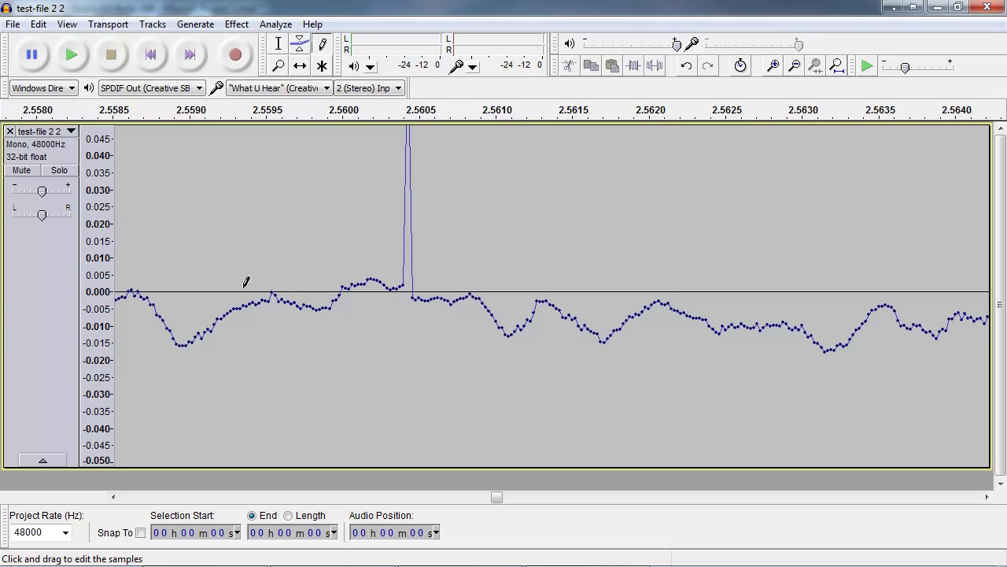
Redraw the click spike at 2.5604 s flat, then zoom back out to full peaks
{"action": "left_click", "coordinate": [409, 288]}
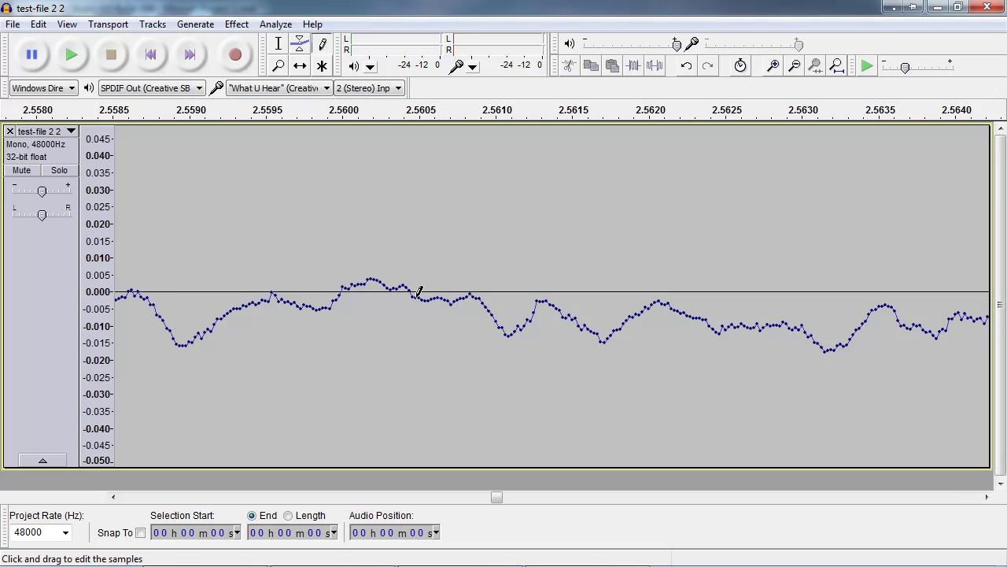
{"action": "scroll", "coordinate": [303, 223], "scroll_direction": "down", "scroll_amount": 3}
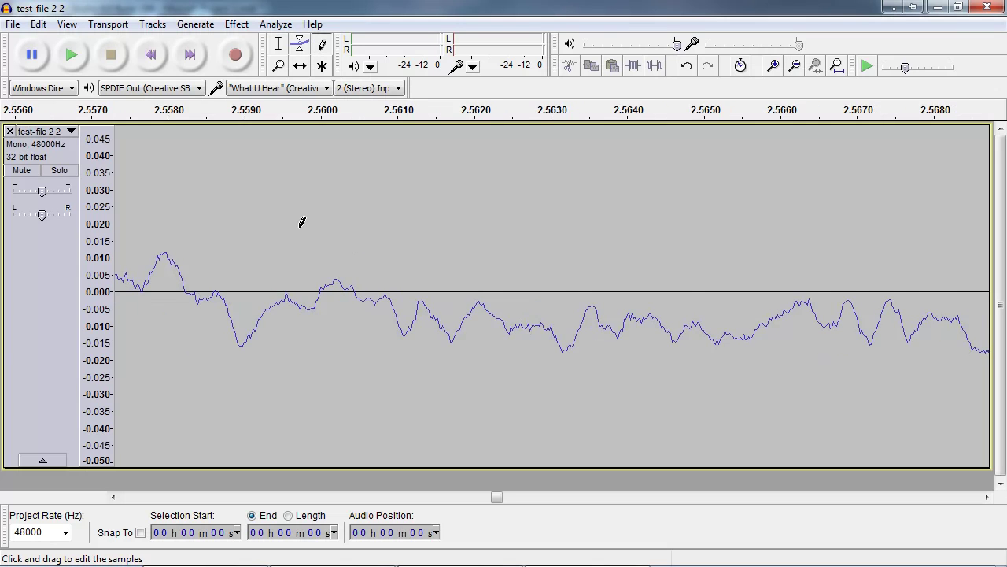
{"action": "scroll", "coordinate": [303, 224], "scroll_direction": "down", "scroll_amount": 6}
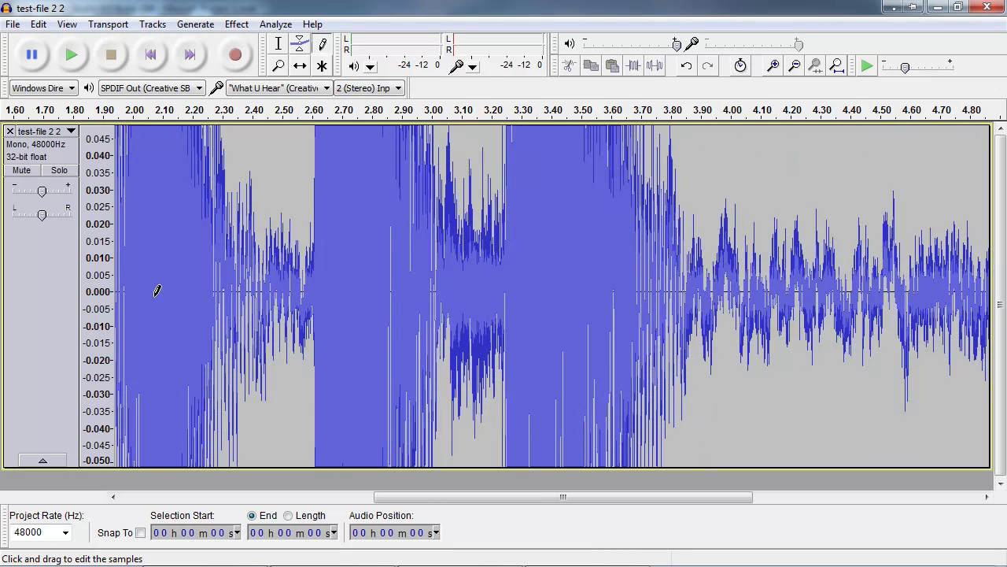
{"action": "left_click", "coordinate": [105, 293], "text": "shift"}
{"action": "left_click", "coordinate": [105, 293], "text": "shift"}
{"action": "left_click", "coordinate": [107, 291], "text": "shift"}
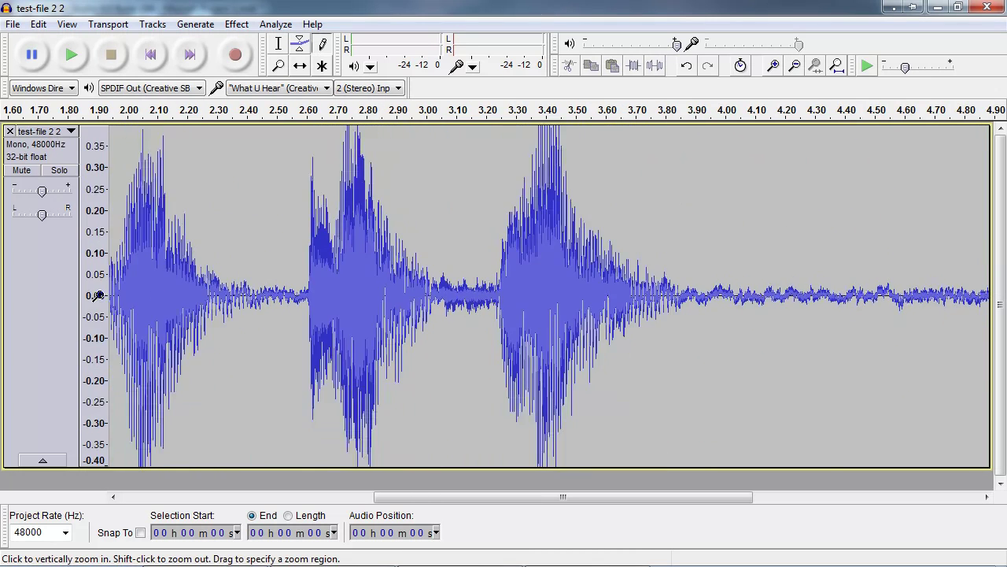
{"action": "left_click", "coordinate": [107, 290], "text": "shift"}
{"action": "left_click", "coordinate": [152, 57]}
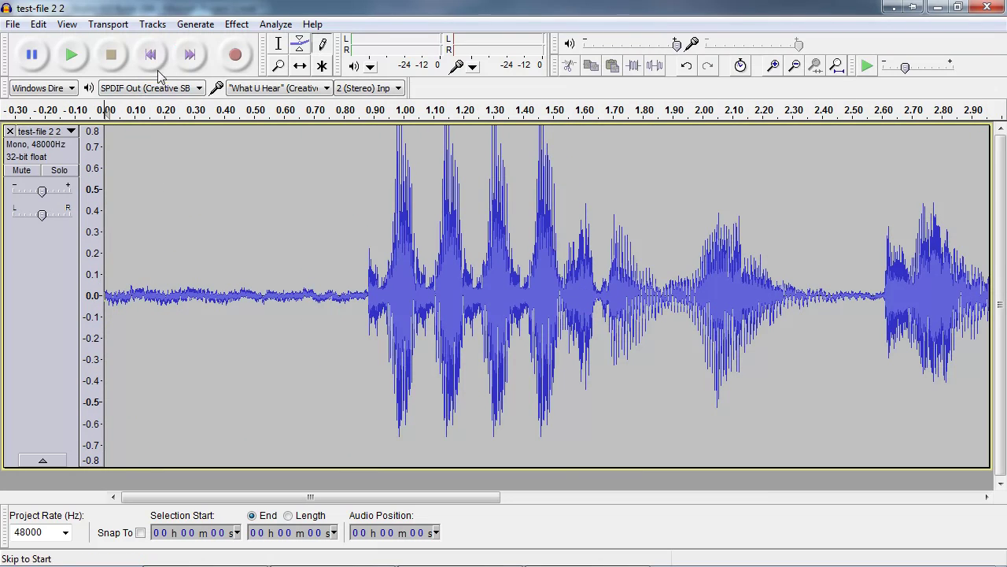
{"action": "left_click", "coordinate": [279, 45]}
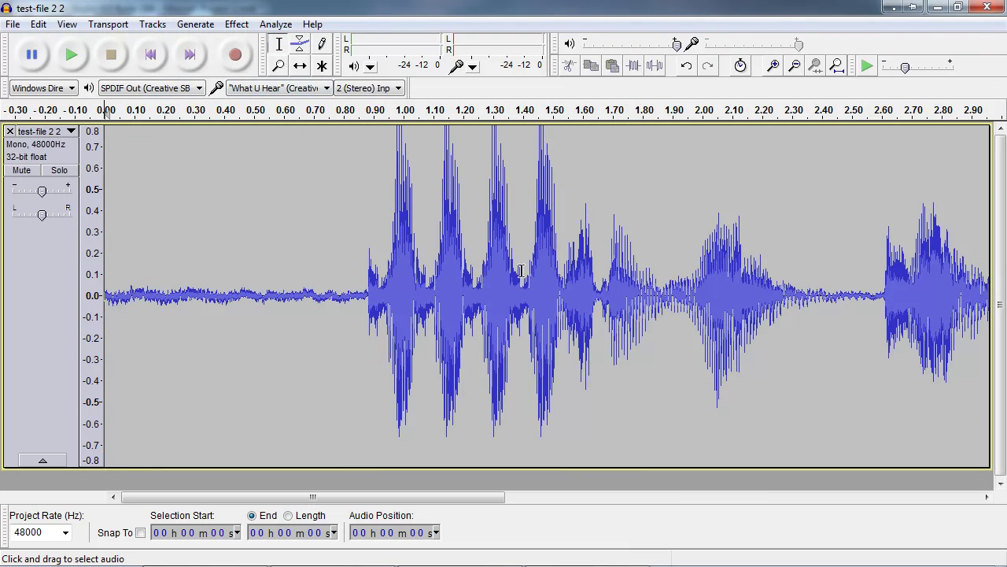
{"action": "left_click", "coordinate": [608, 287]}
{"action": "key", "text": "space"}
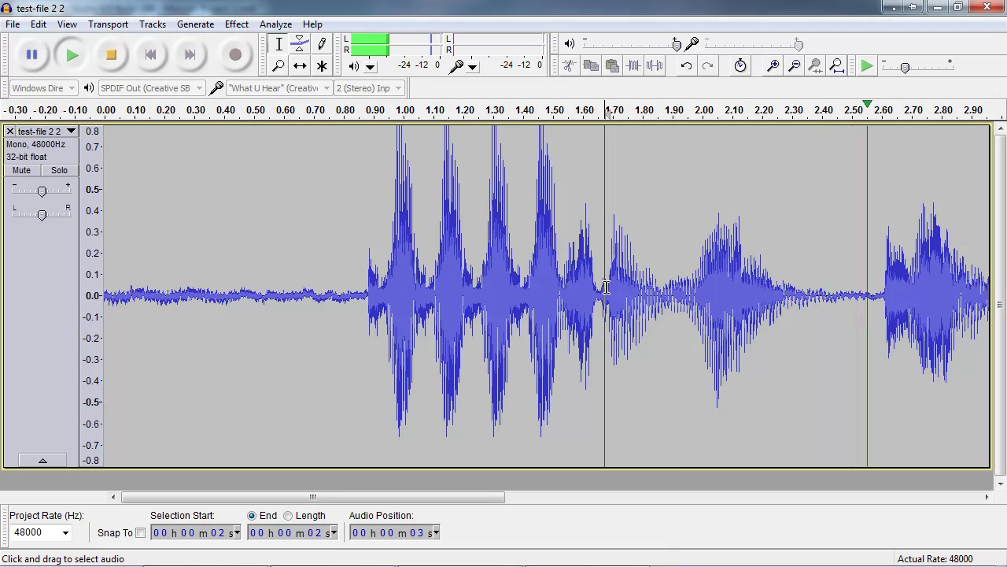
{"action": "key", "text": "space"}
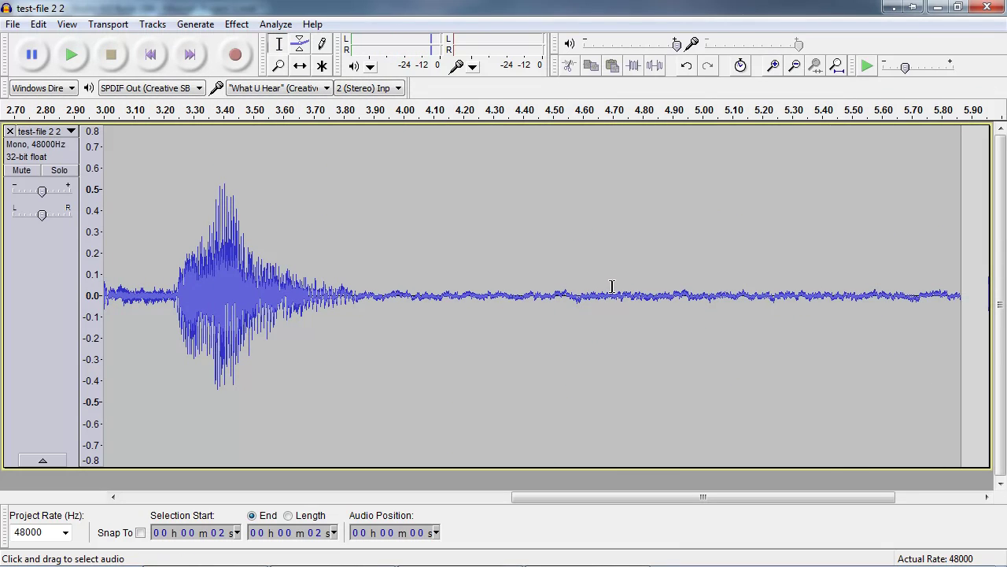
{"action": "left_click", "coordinate": [14, 24]}
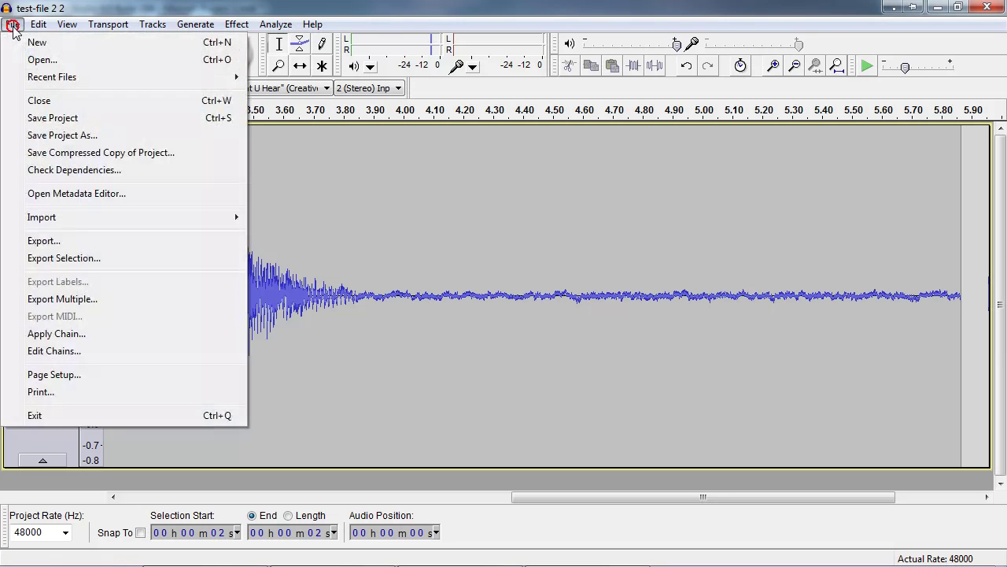
{"action": "left_click", "coordinate": [52, 120]}
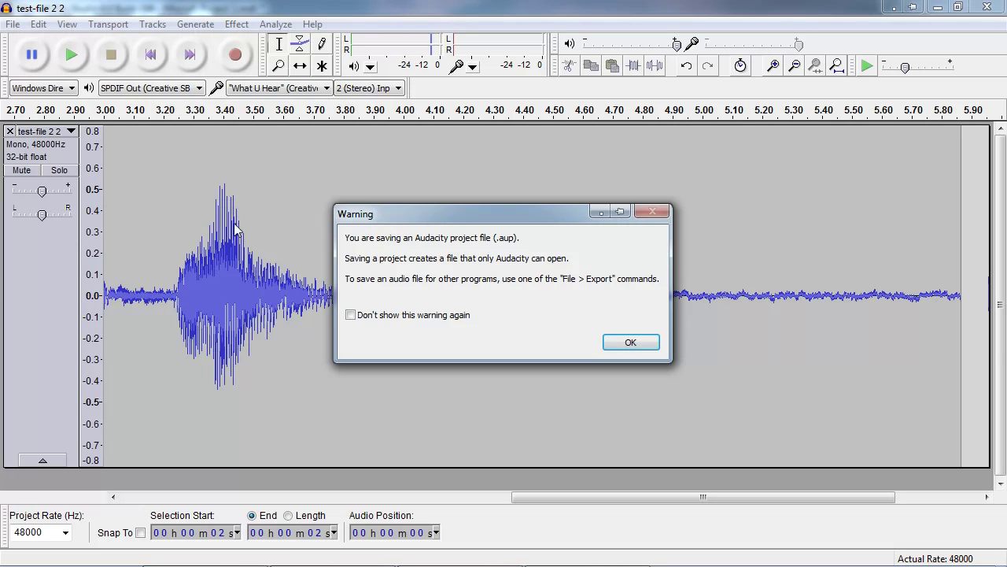
{"action": "left_click", "coordinate": [630, 342]}
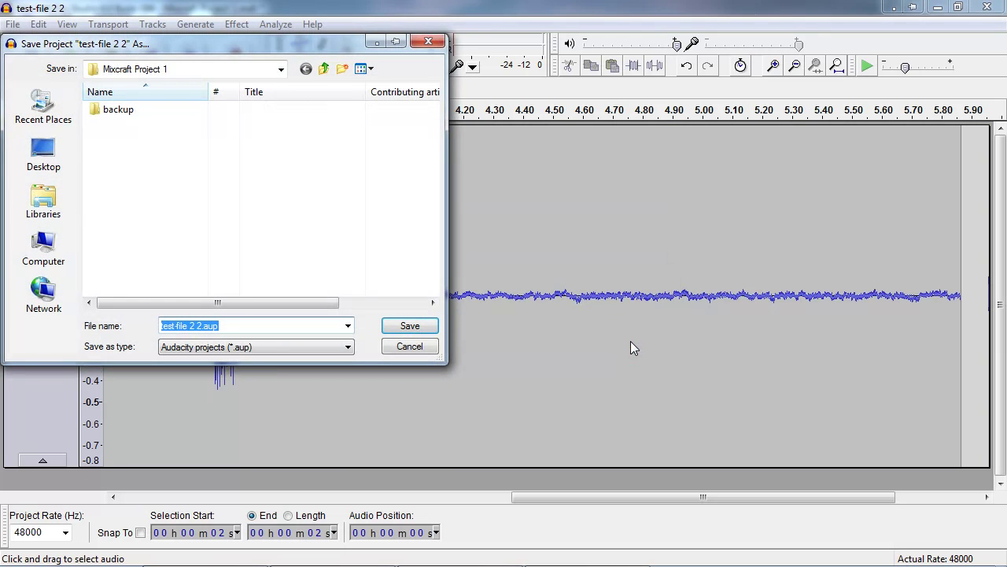
{"action": "left_click", "coordinate": [409, 347]}
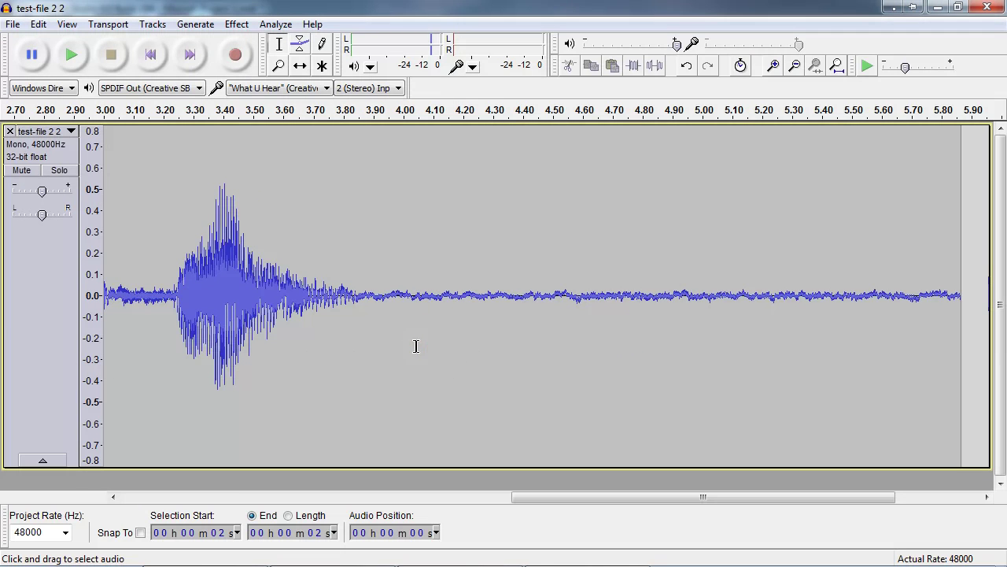
Export as test-file 2 2.wav in Mixcraft Project 1, replacing the old file, then close Audacity unsaved
{"action": "left_click", "coordinate": [13, 23]}
{"action": "left_click", "coordinate": [44, 241]}
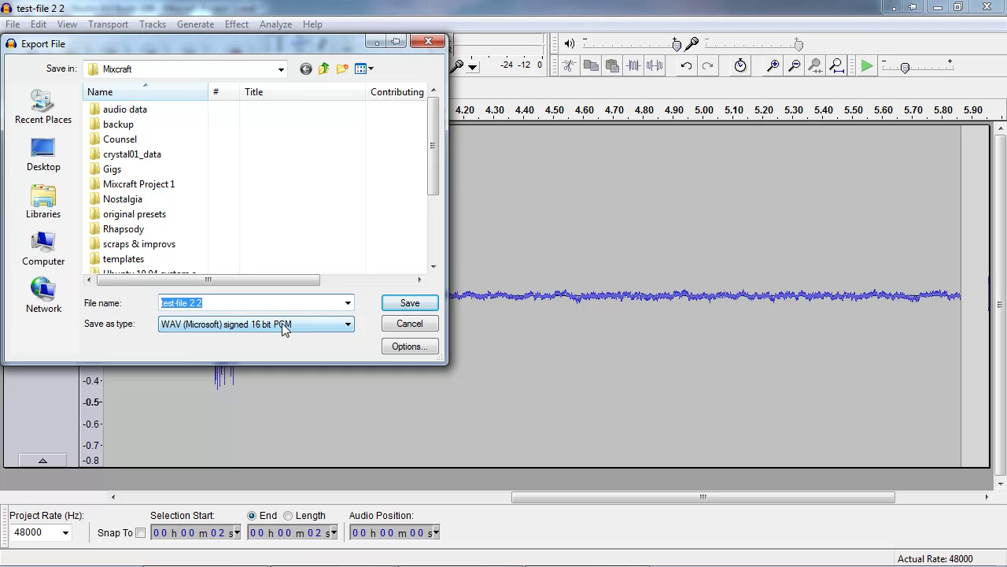
{"action": "double_click", "coordinate": [147, 187]}
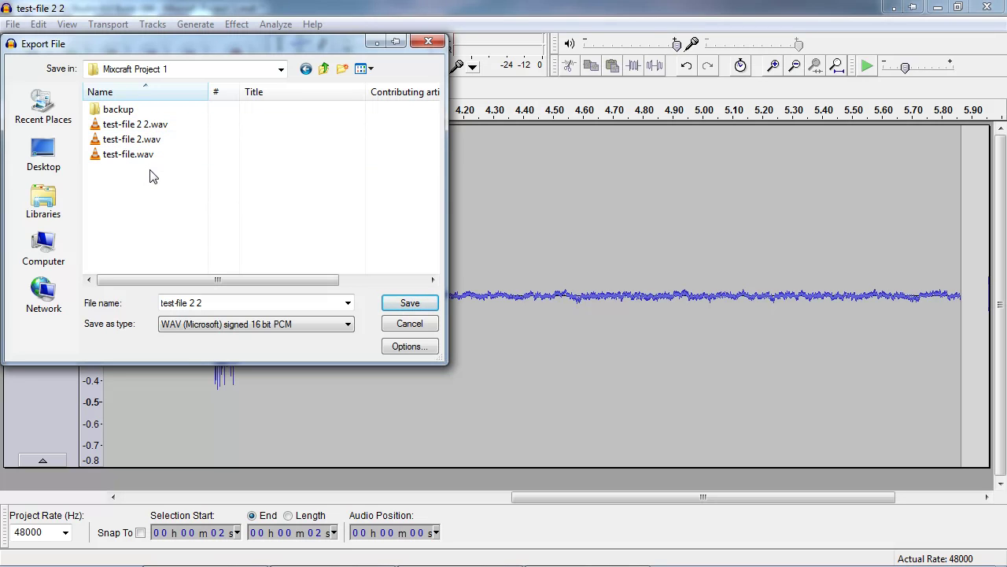
{"action": "left_click", "coordinate": [413, 306]}
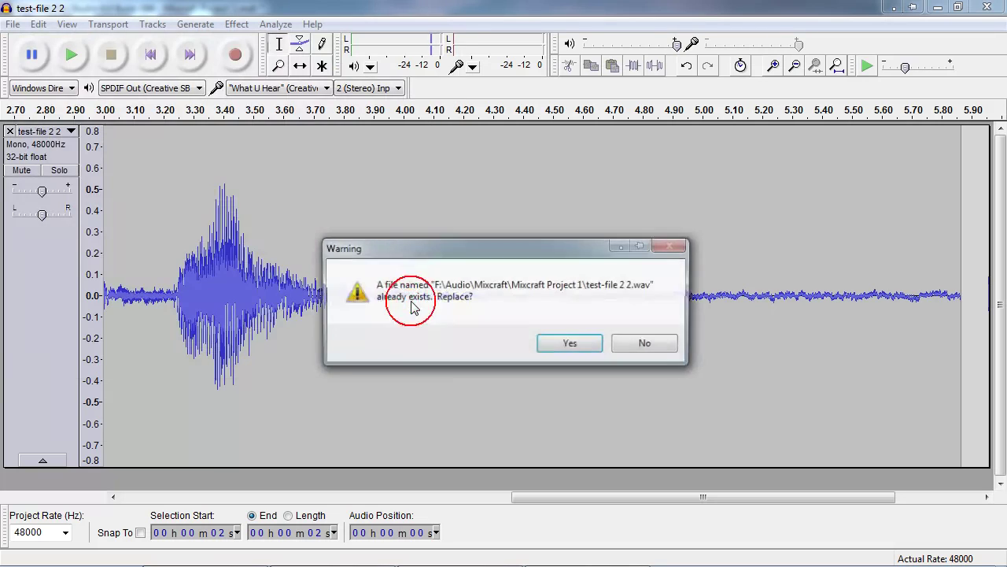
{"action": "left_click", "coordinate": [569, 344]}
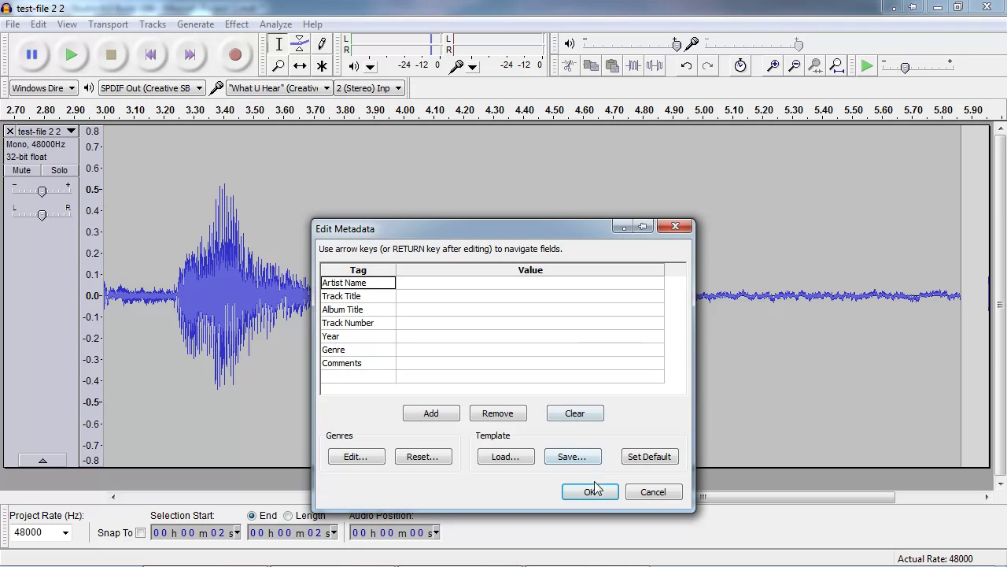
{"action": "left_click", "coordinate": [592, 492]}
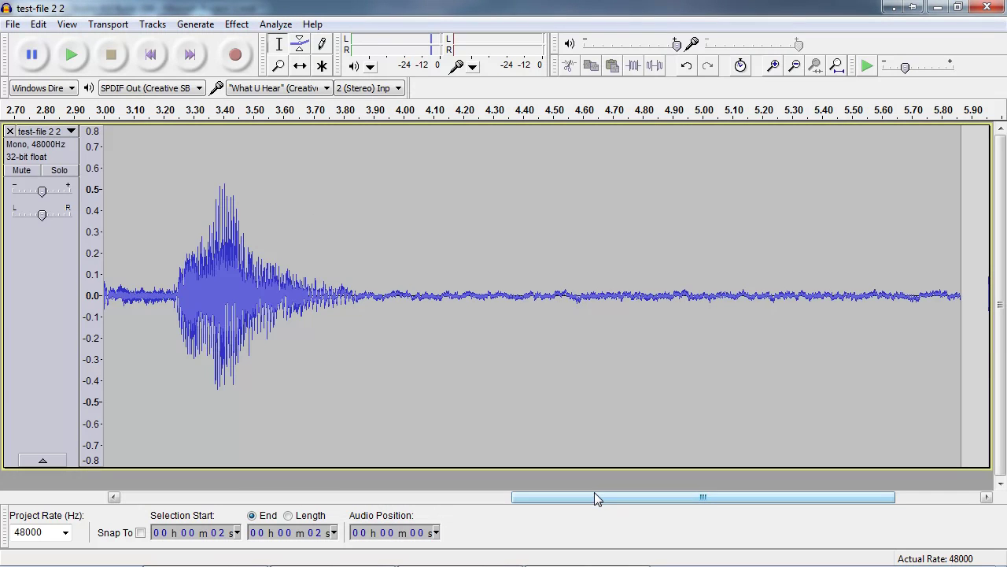
{"action": "left_click", "coordinate": [986, 10]}
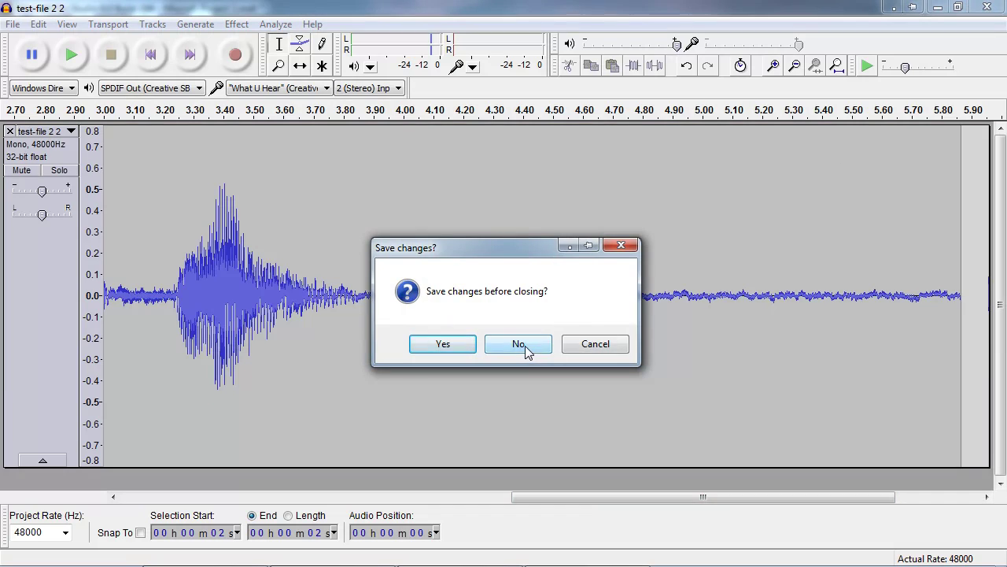
{"action": "left_click", "coordinate": [525, 346]}
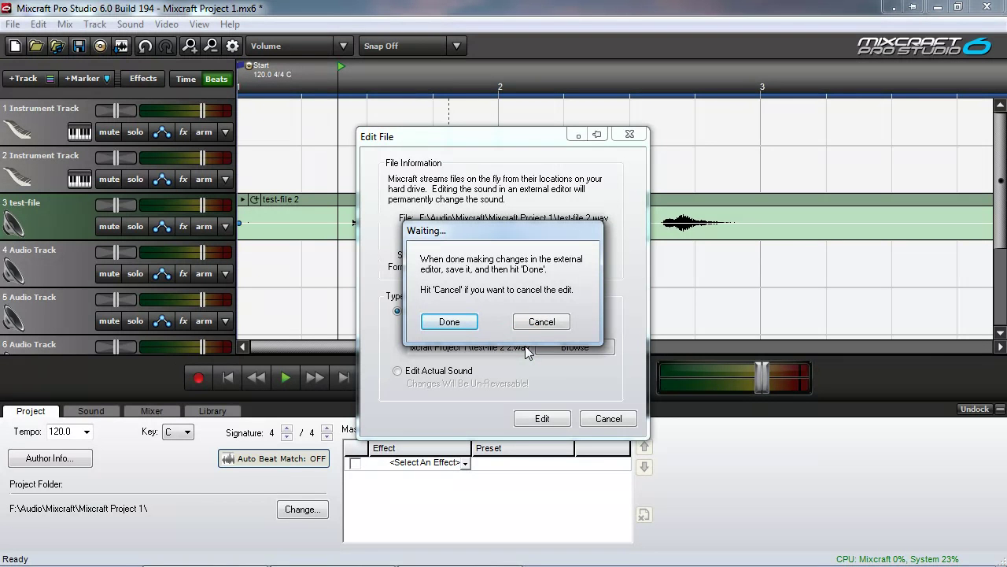
Finish the external edit so track 3 loads test-file 2 2, then play and stop it
{"action": "left_click", "coordinate": [448, 322]}
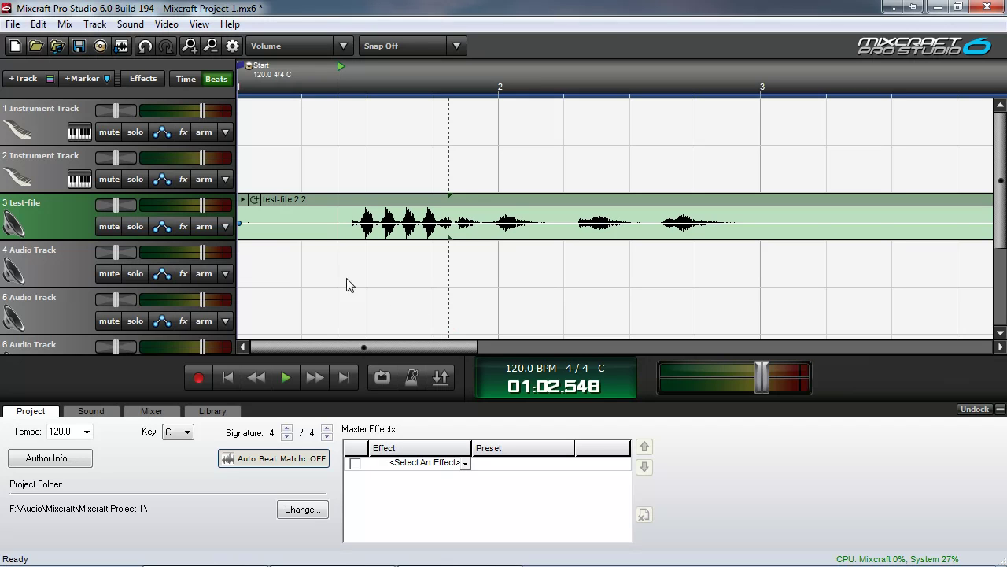
{"action": "left_click", "coordinate": [289, 378]}
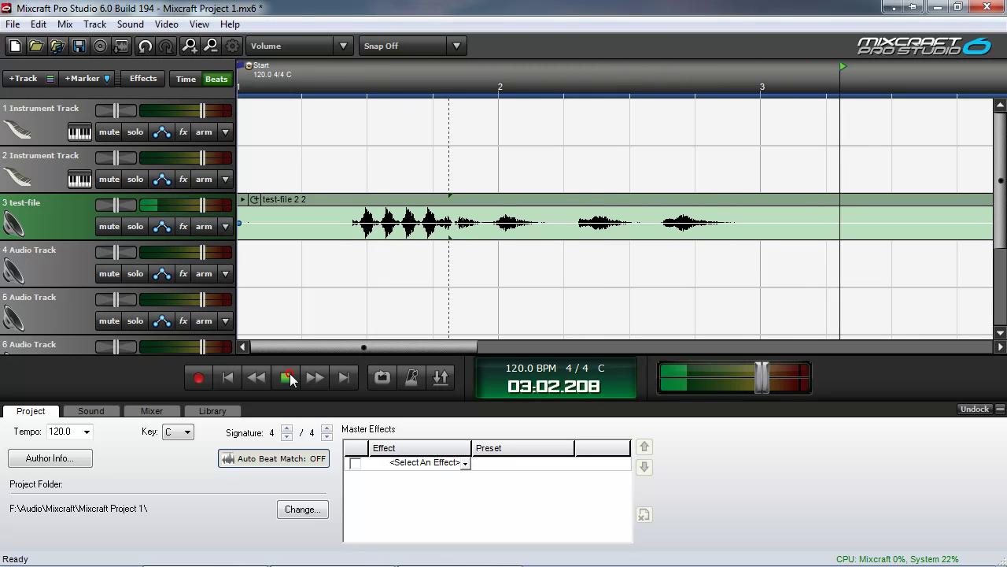
{"action": "left_click", "coordinate": [288, 377]}
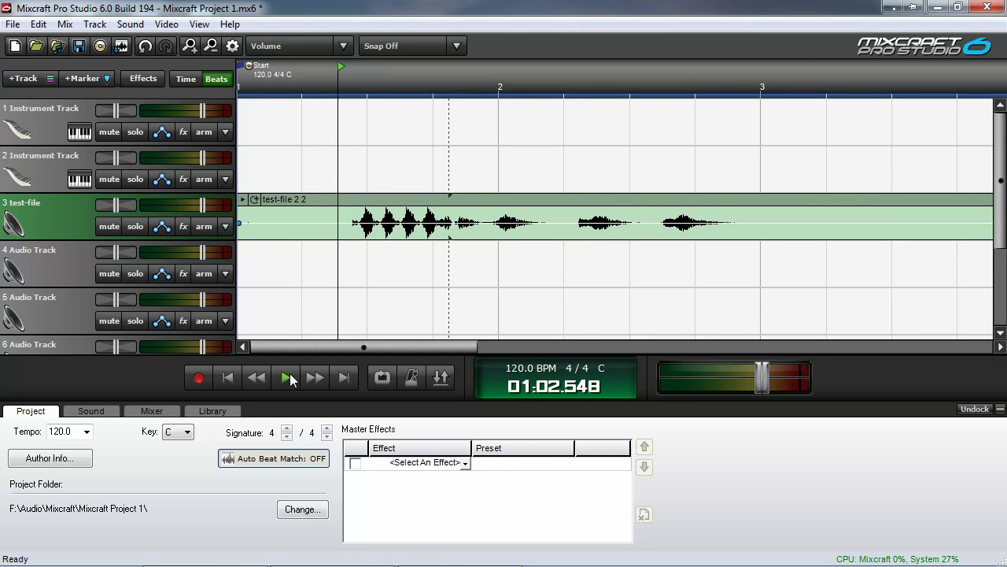